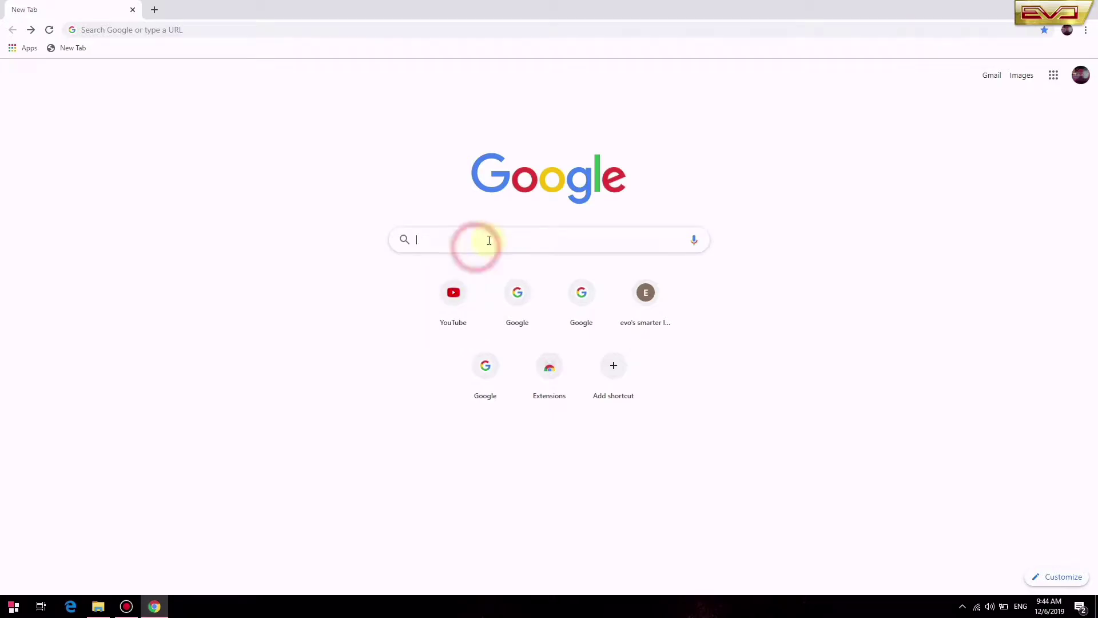
# - Search the web for "power toys for outlook" and look over the EVO Mail Server product page for Power Toys for Outlook
pyautogui.write('power toys for outlook')
pyautogui.press('Return')
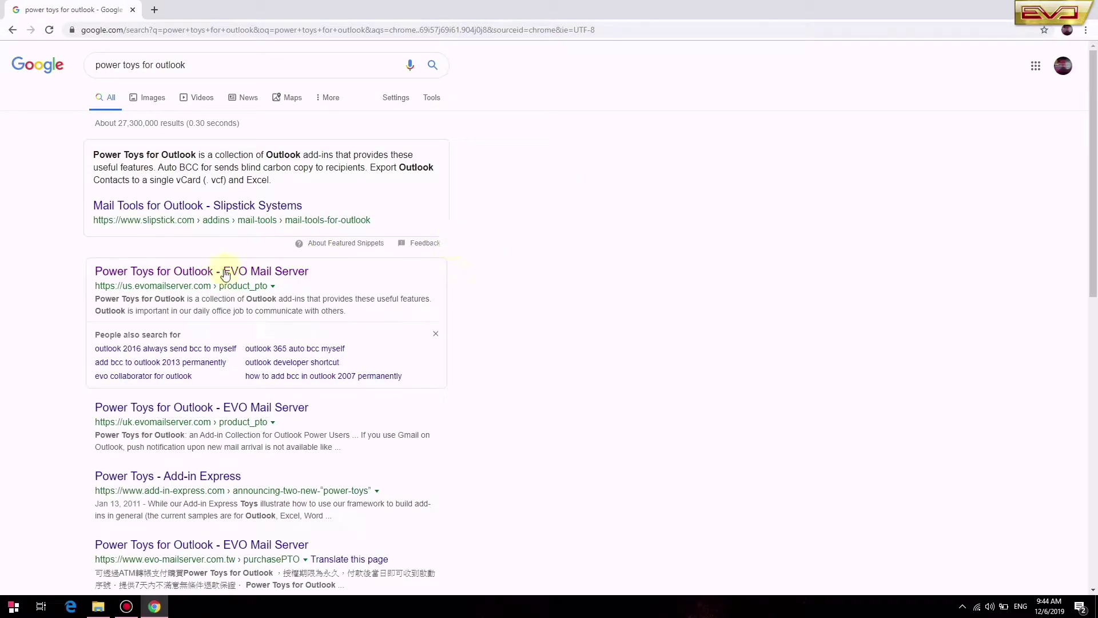
pyautogui.click(215, 272)
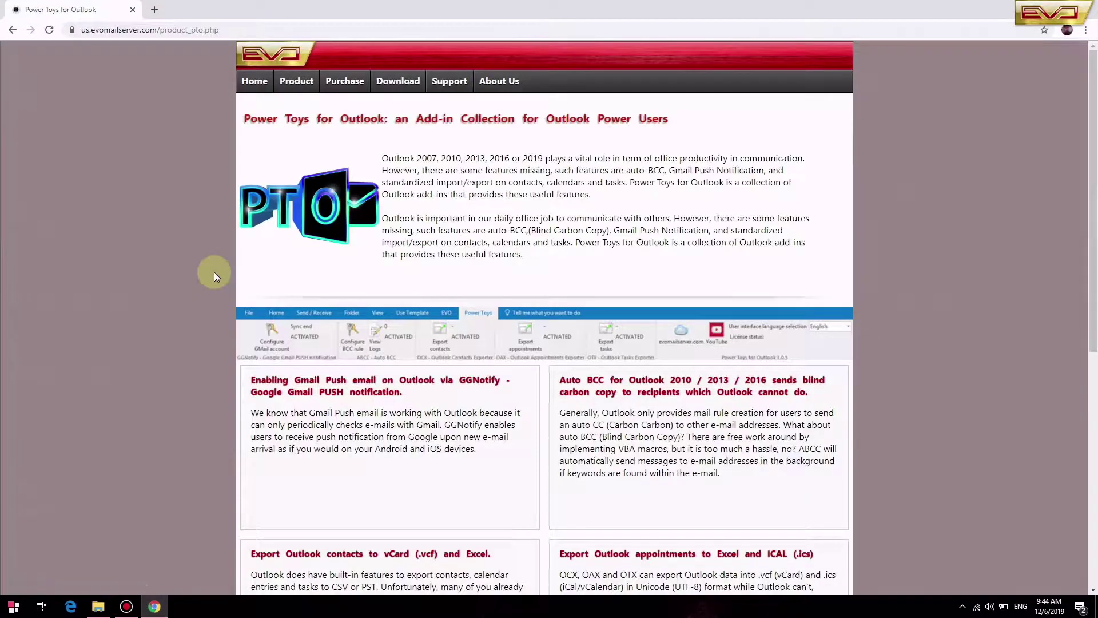
pyautogui.scroll(-3, 393, 276)
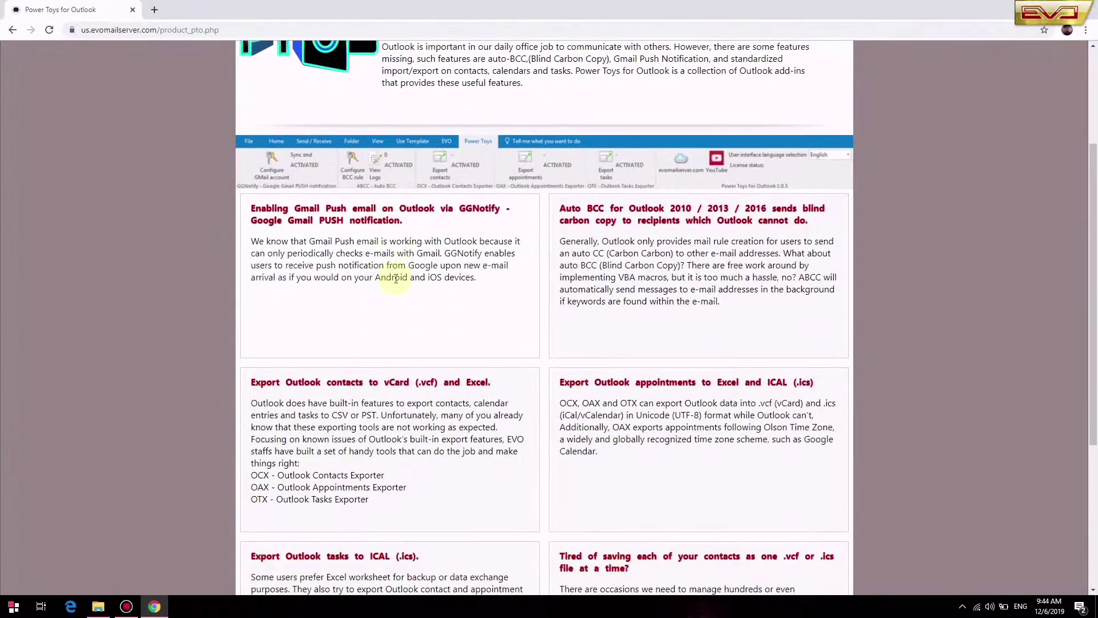
pyautogui.scroll(3, 423, 277)
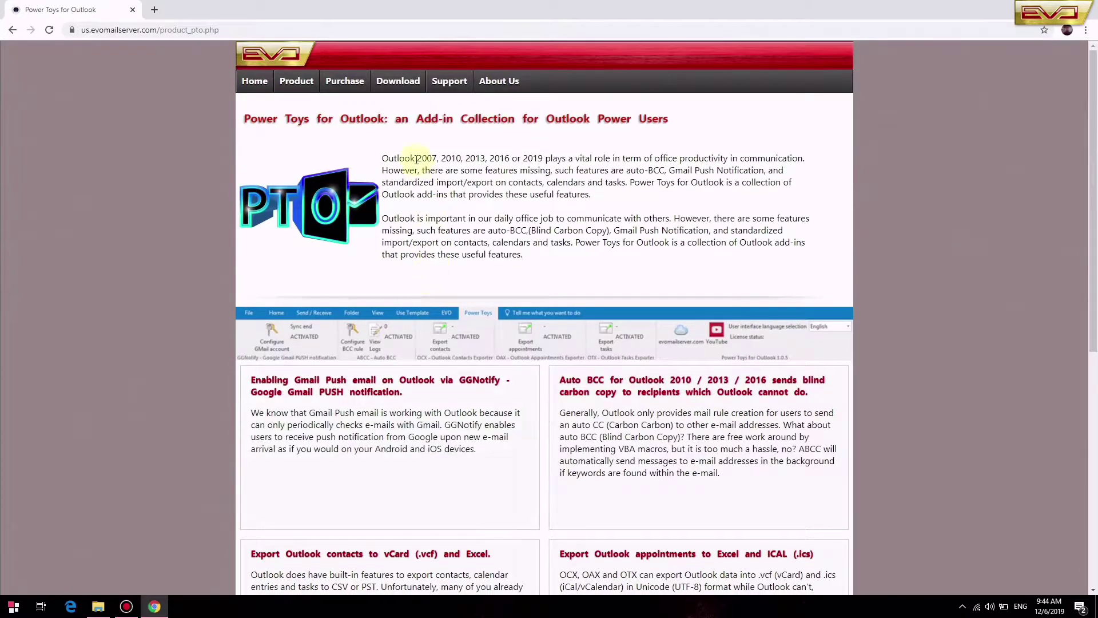
# - Download the Power Toys for Outlook 32 and 64 bit English installer from the site's download page
pyautogui.click(399, 81)
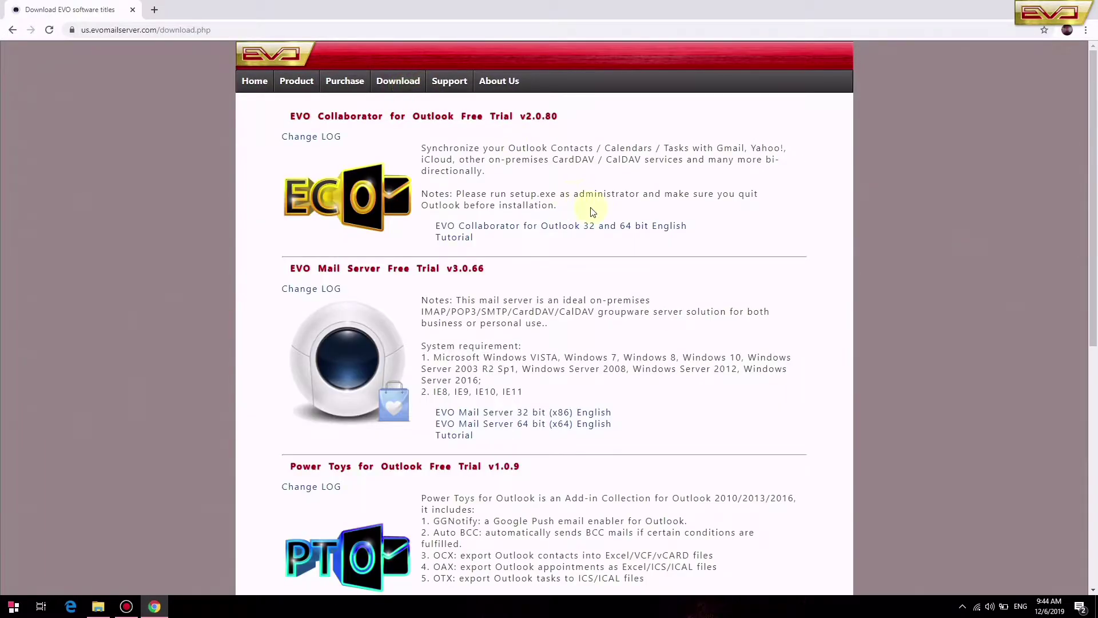
pyautogui.scroll(-6, 591, 213)
pyautogui.click(562, 261)
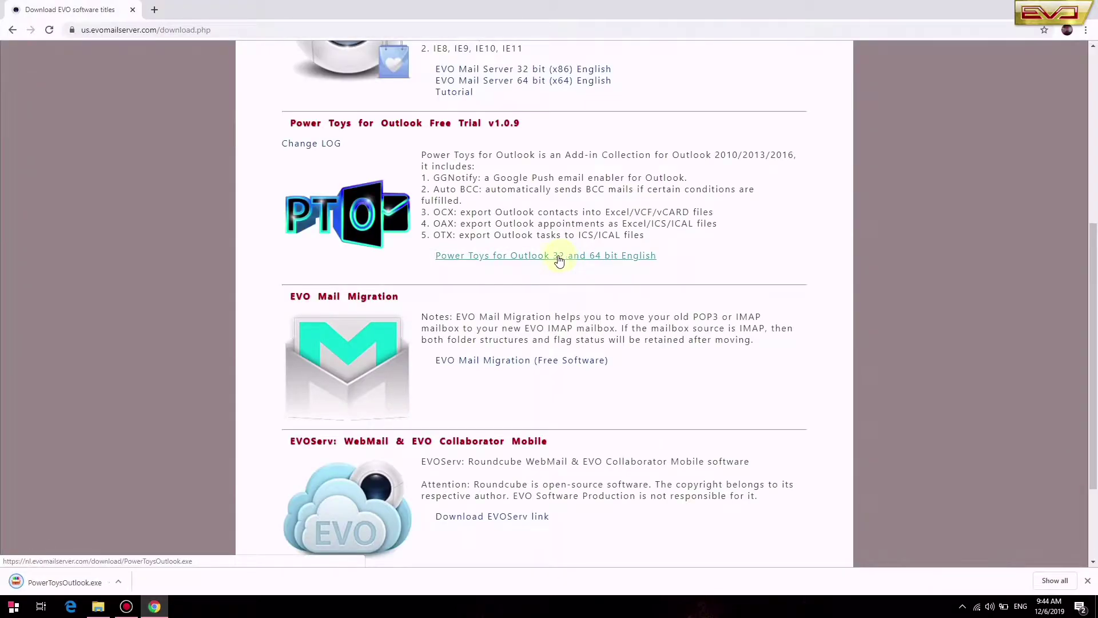
# - Run the downloaded PowerToysOutlook.exe and extract its files to the default Downloads destination folder
pyautogui.click(53, 583)
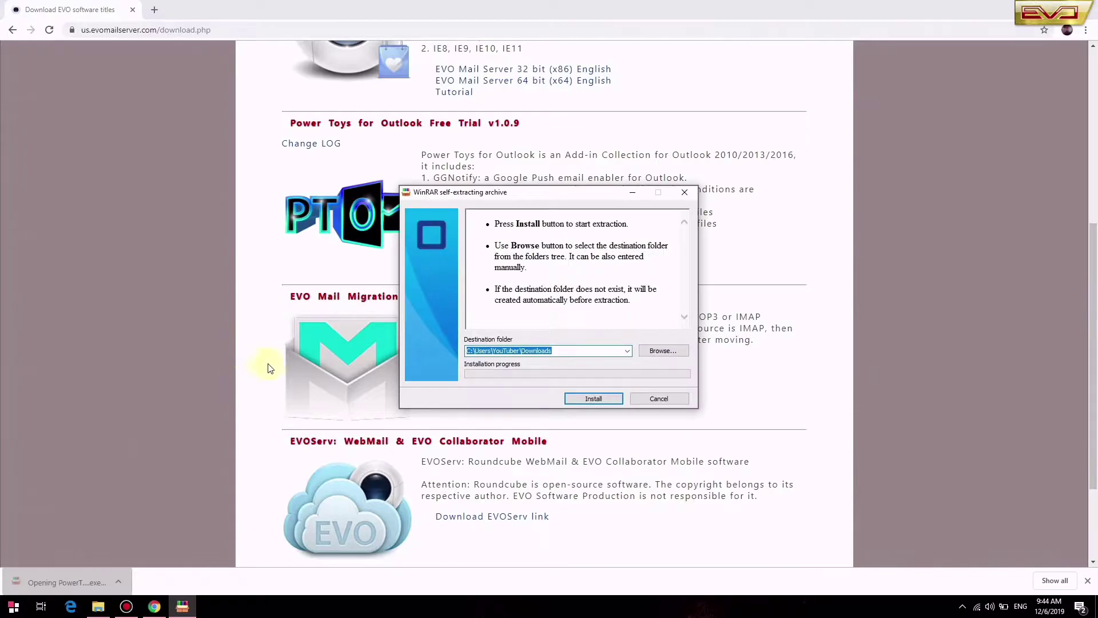
pyautogui.click(594, 399)
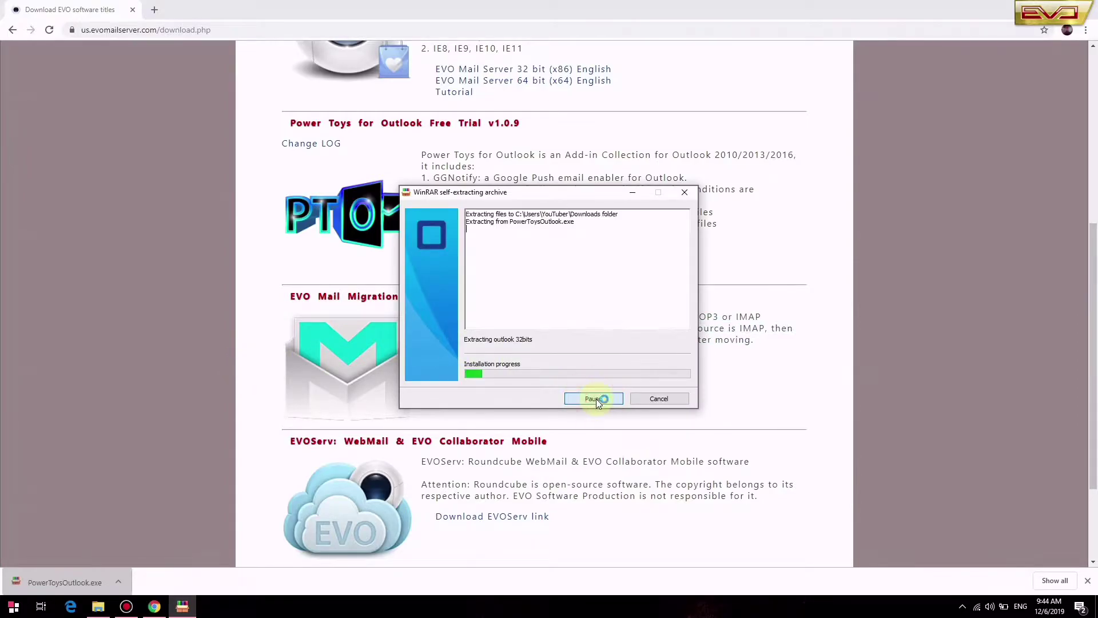
pyautogui.click(588, 320)
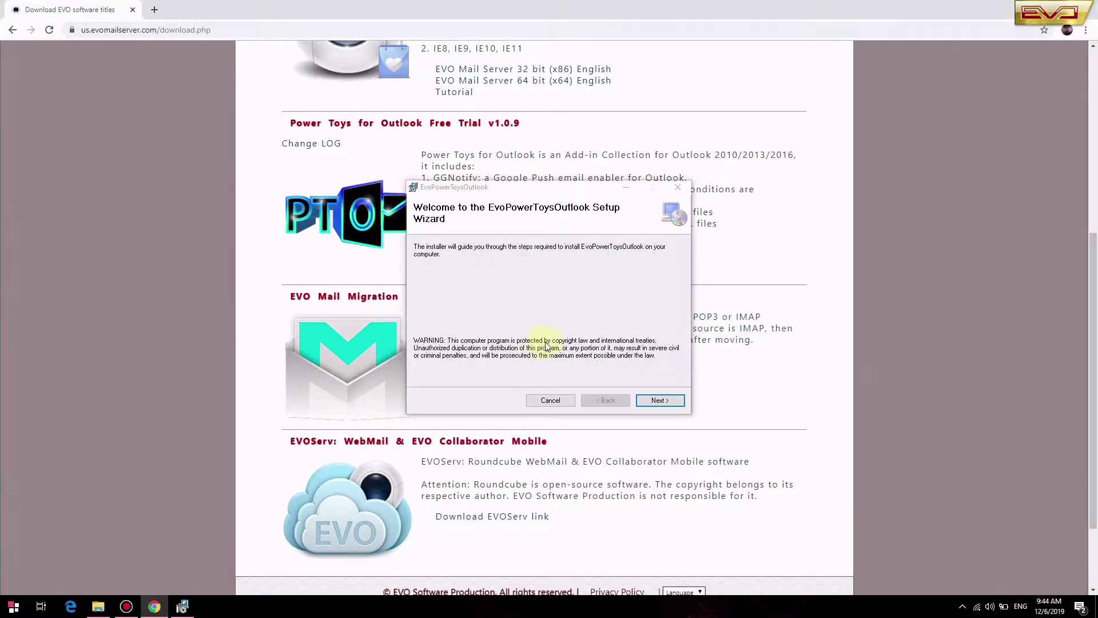
# - Install EvoPowerToysOutlook through the setup wizard with its default settings and close the finished installer
pyautogui.click(657, 400)
pyautogui.click(652, 400)
pyautogui.click(650, 400)
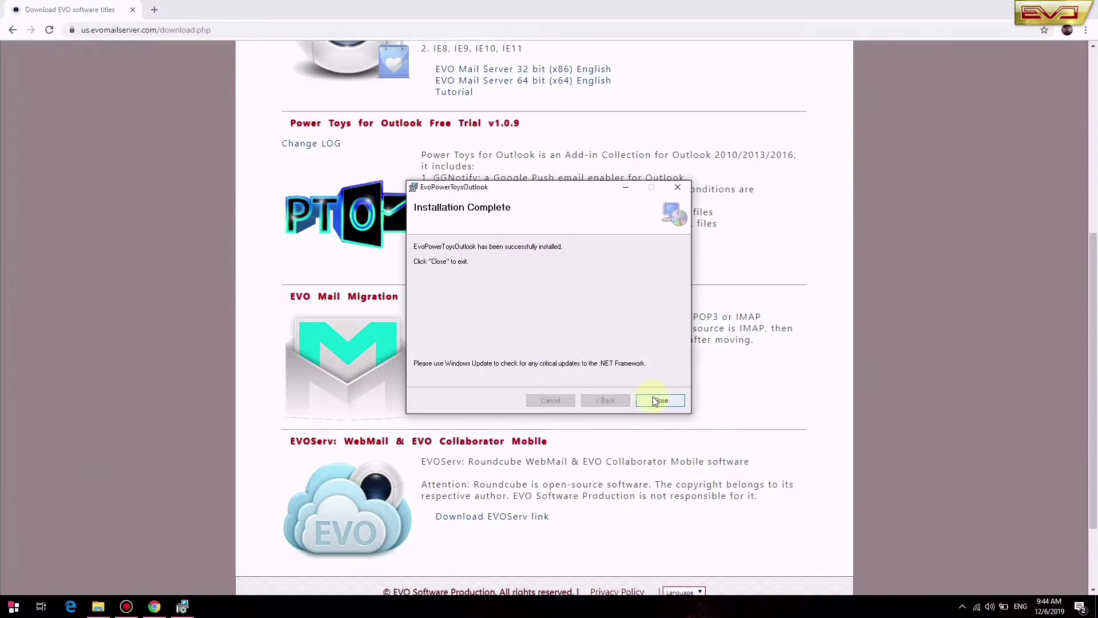
pyautogui.click(650, 399)
# - Go to the desktop, start Outlook 2016 and show the Power Toys add-in commands
pyautogui.press('super+d')
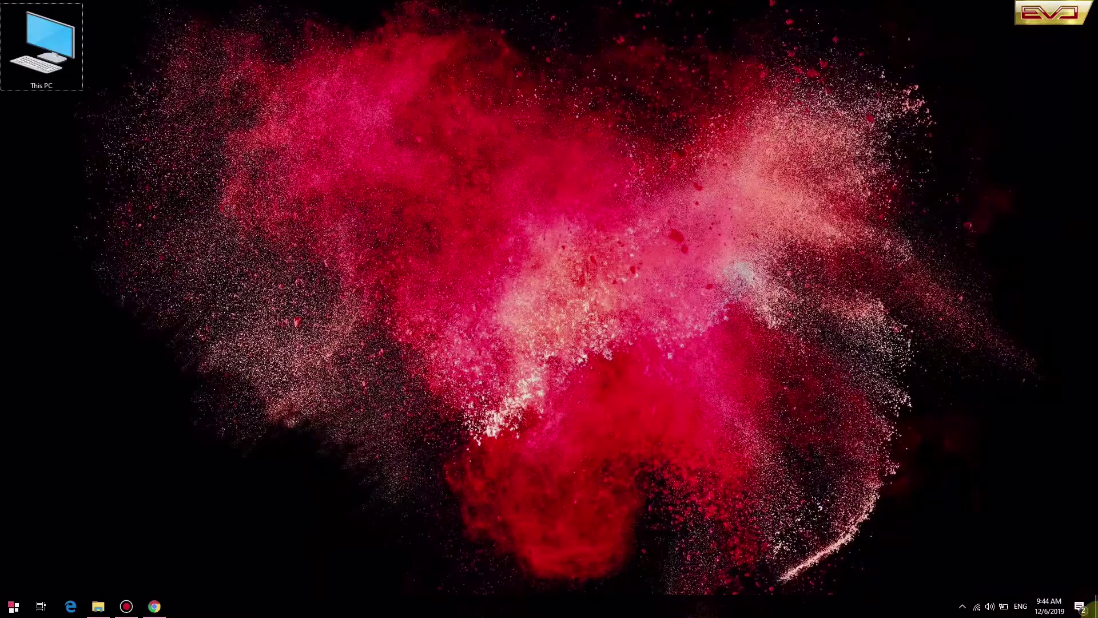
pyautogui.click(13, 606)
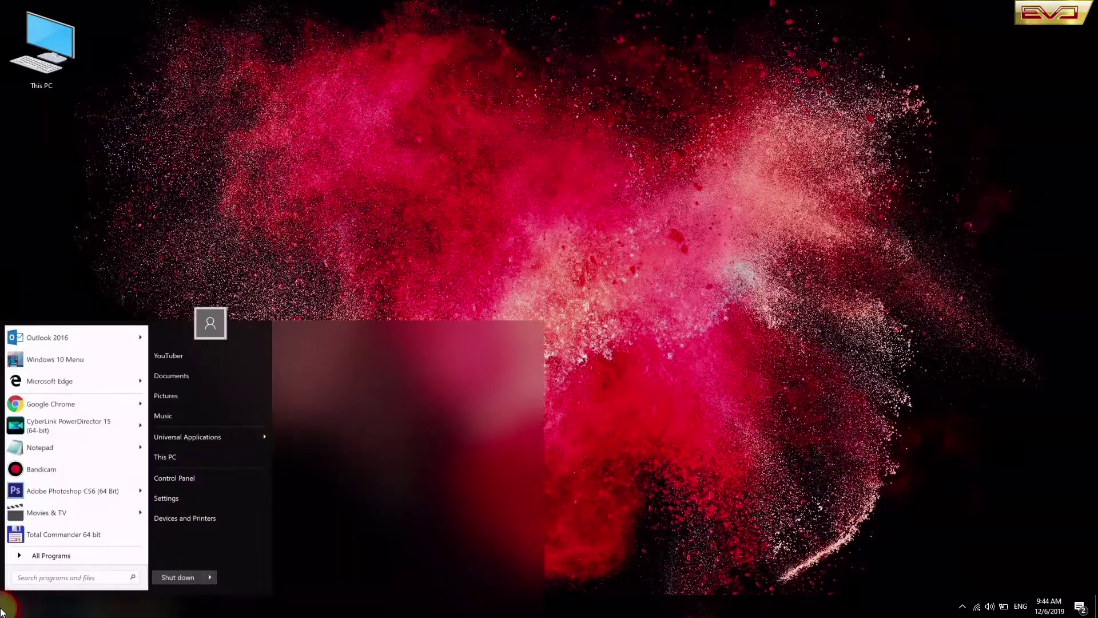
pyautogui.click(69, 337)
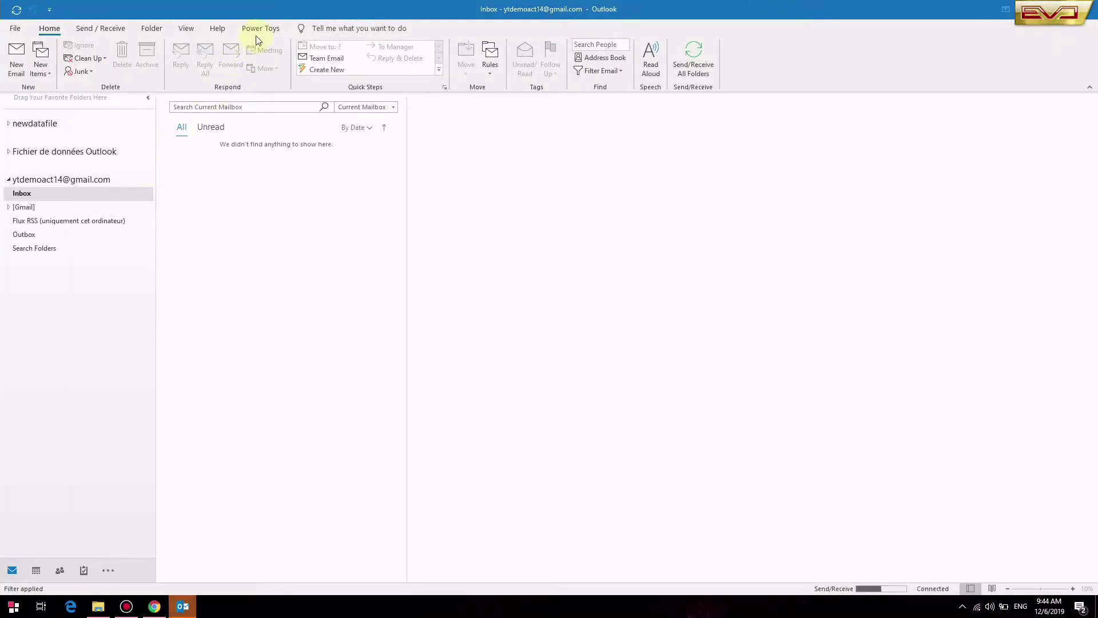
pyautogui.click(263, 29)
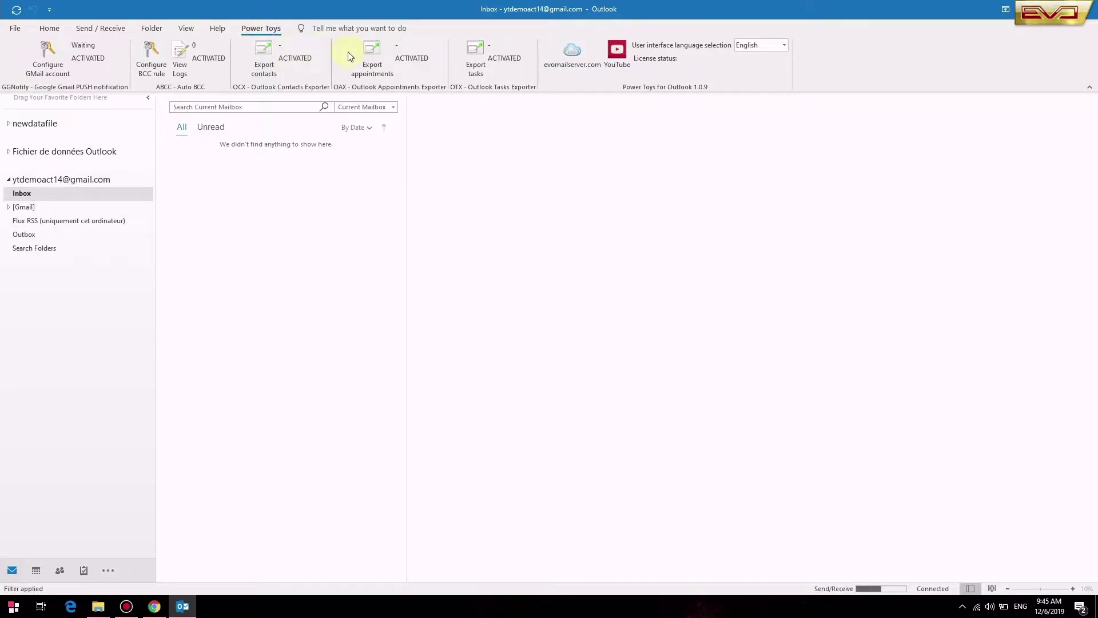
# - Export the appointments from the Gmail calendars folder under newdatafile's Calendar as vCalendars (Outlook ICal(ics))
pyautogui.click(383, 74)
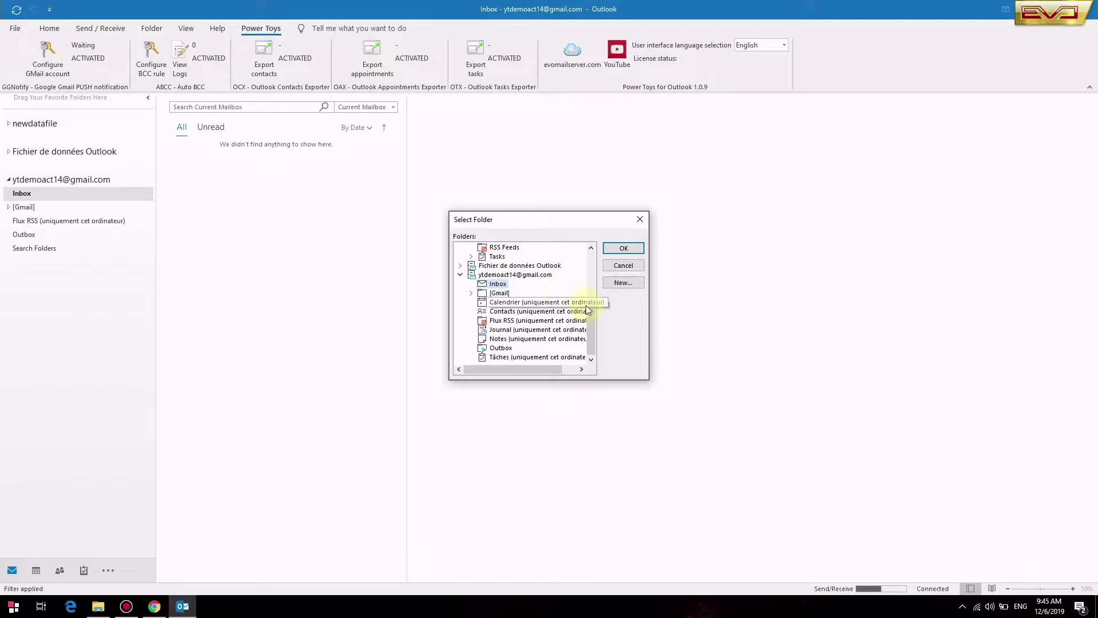
pyautogui.click(472, 293)
pyautogui.click(471, 283)
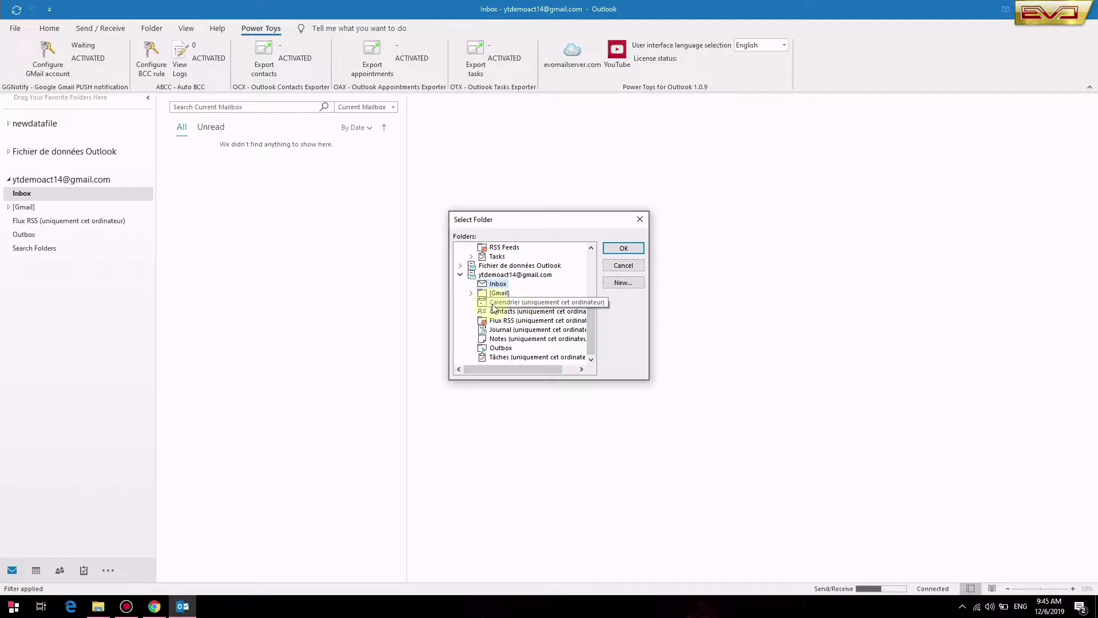
pyautogui.moveTo(589, 328); pyautogui.dragTo(588, 257)
pyautogui.click(471, 292)
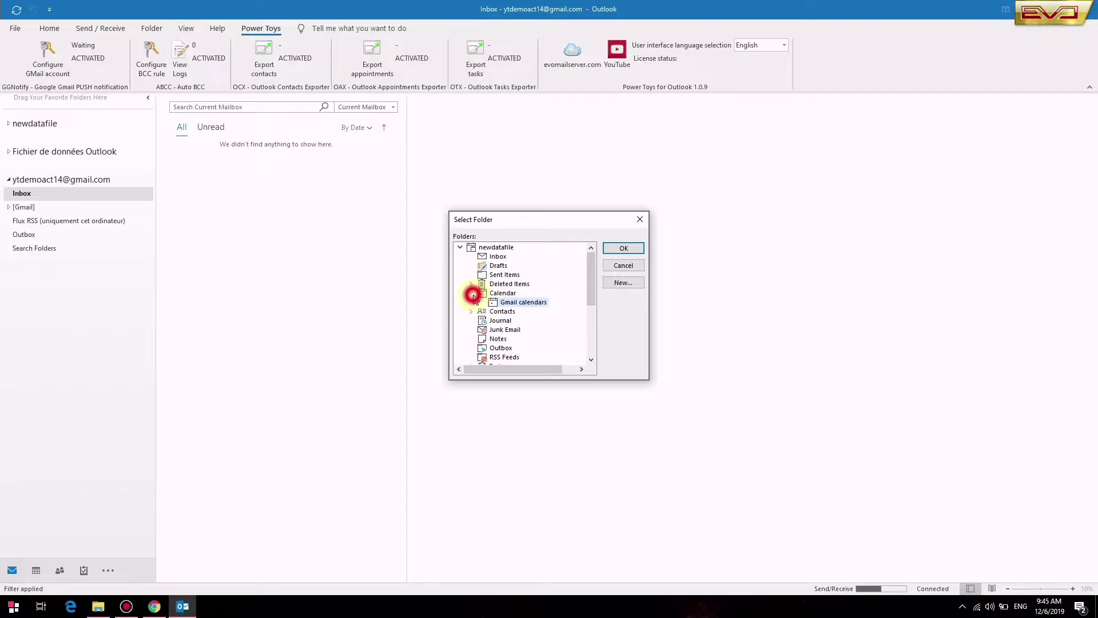
pyautogui.click(513, 302)
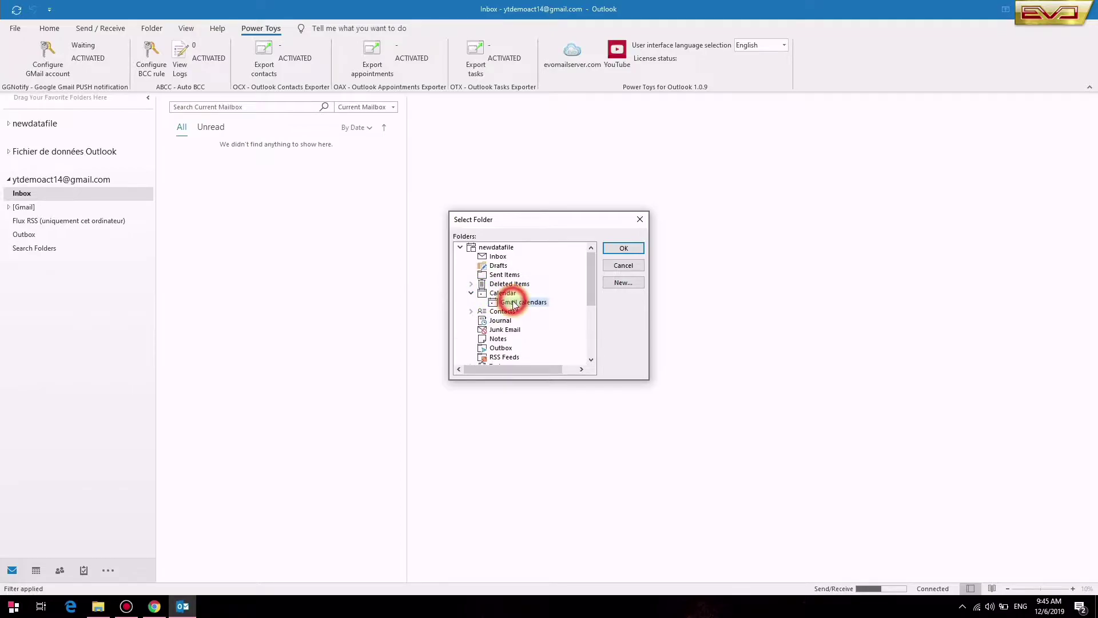
pyautogui.click(624, 250)
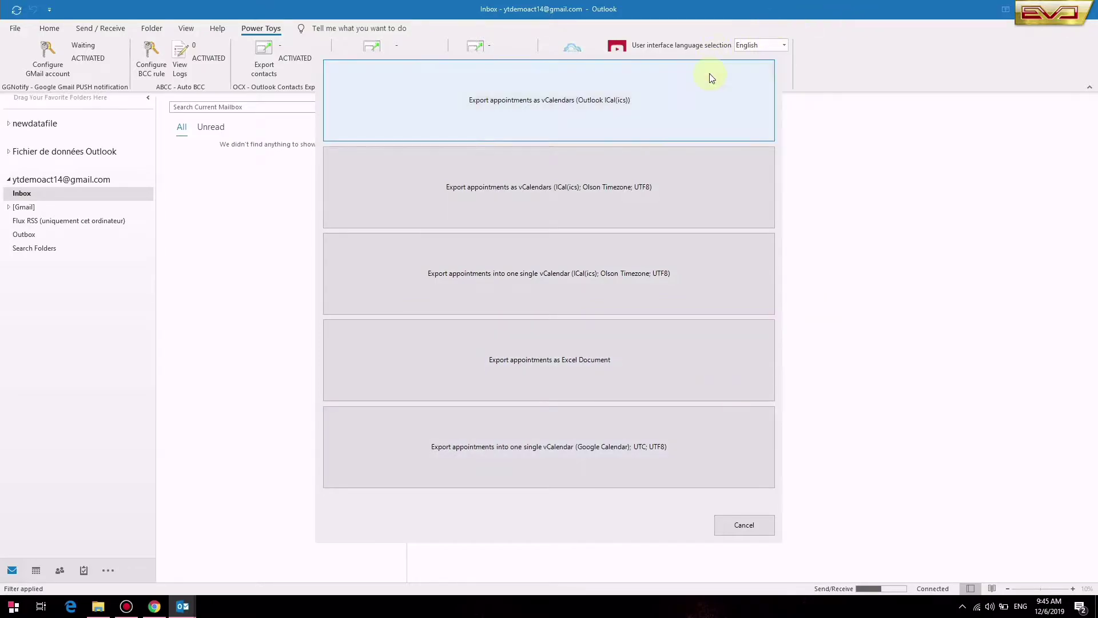
pyautogui.click(697, 102)
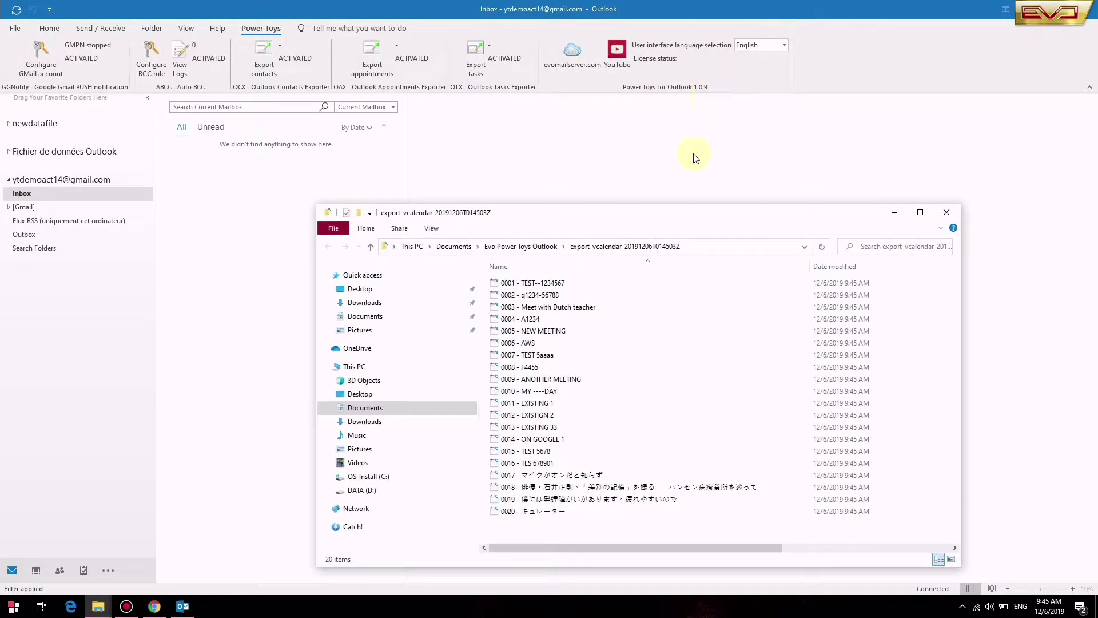
# - Reposition the export folder window and look through the individual appointment files that were exported
pyautogui.moveTo(660, 213); pyautogui.dragTo(559, 115)
pyautogui.hscroll(2, 559, 254)
pyautogui.hscroll(-2, 560, 253)
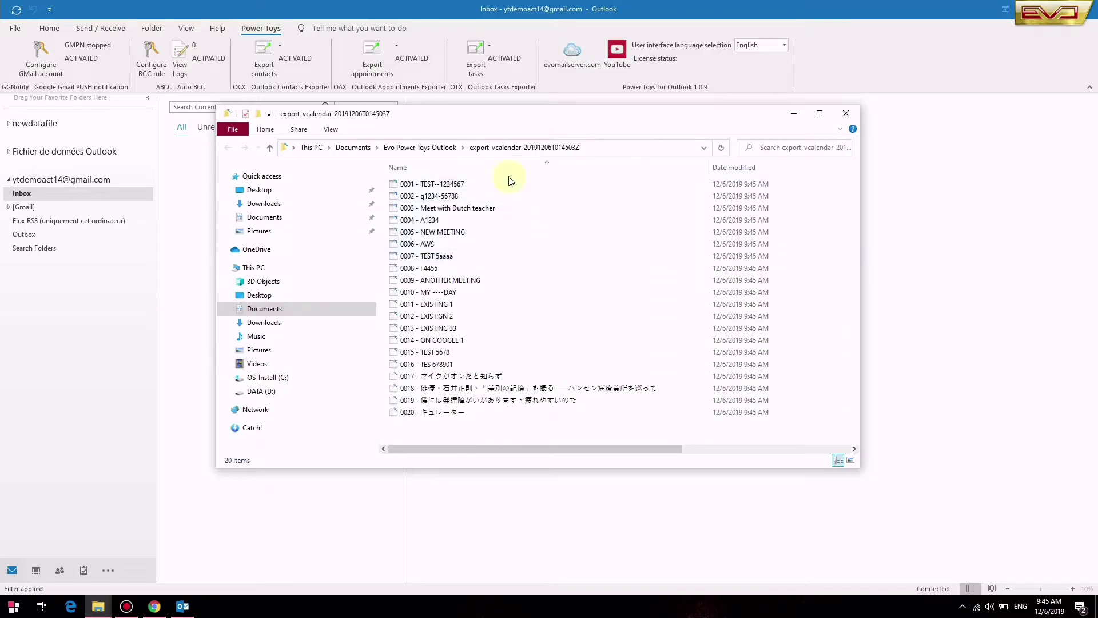
pyautogui.rightClick(474, 187)
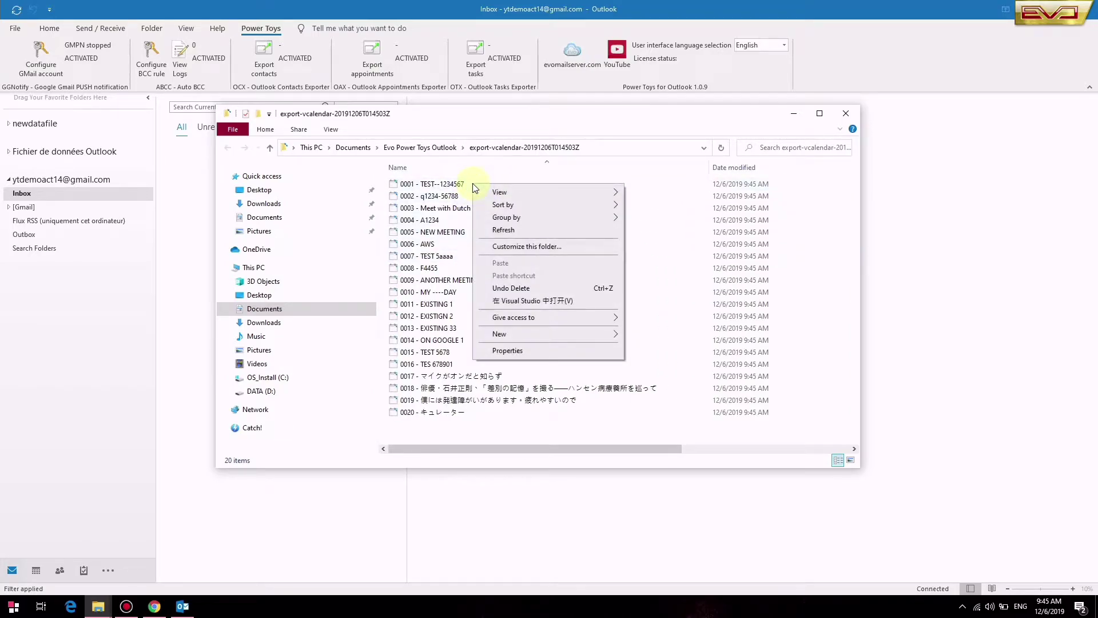
pyautogui.click(490, 191)
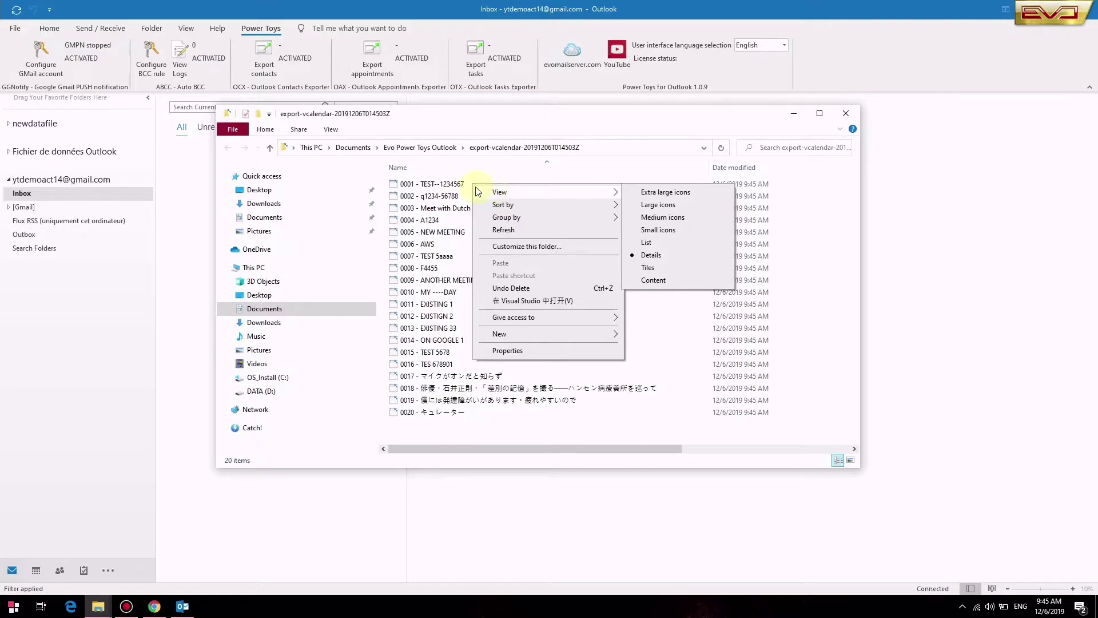
pyautogui.click(435, 184)
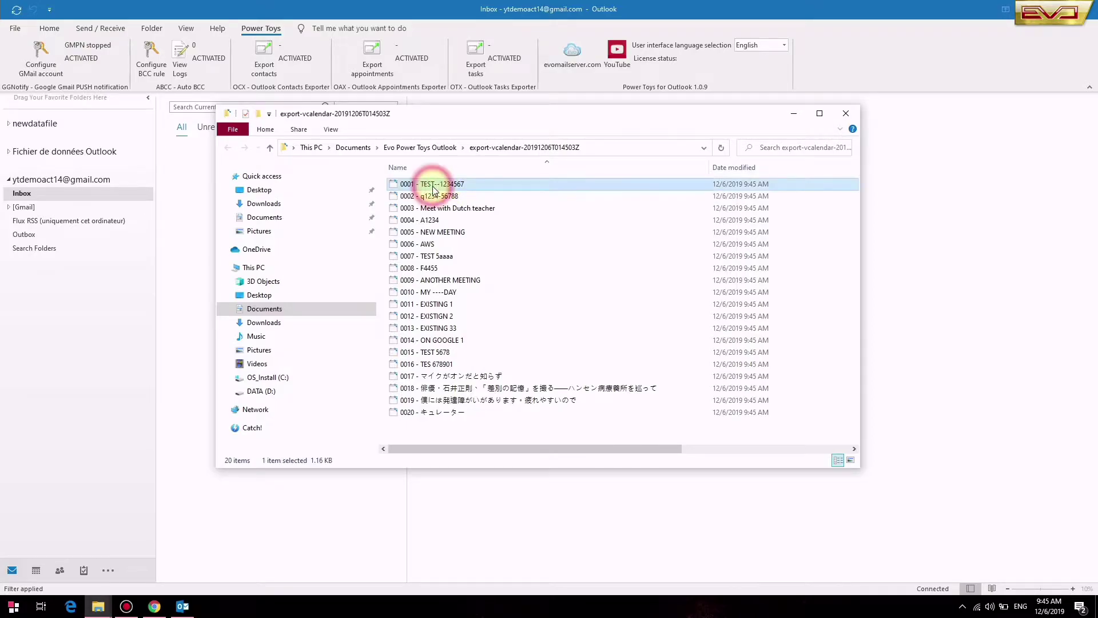
pyautogui.click(432, 197)
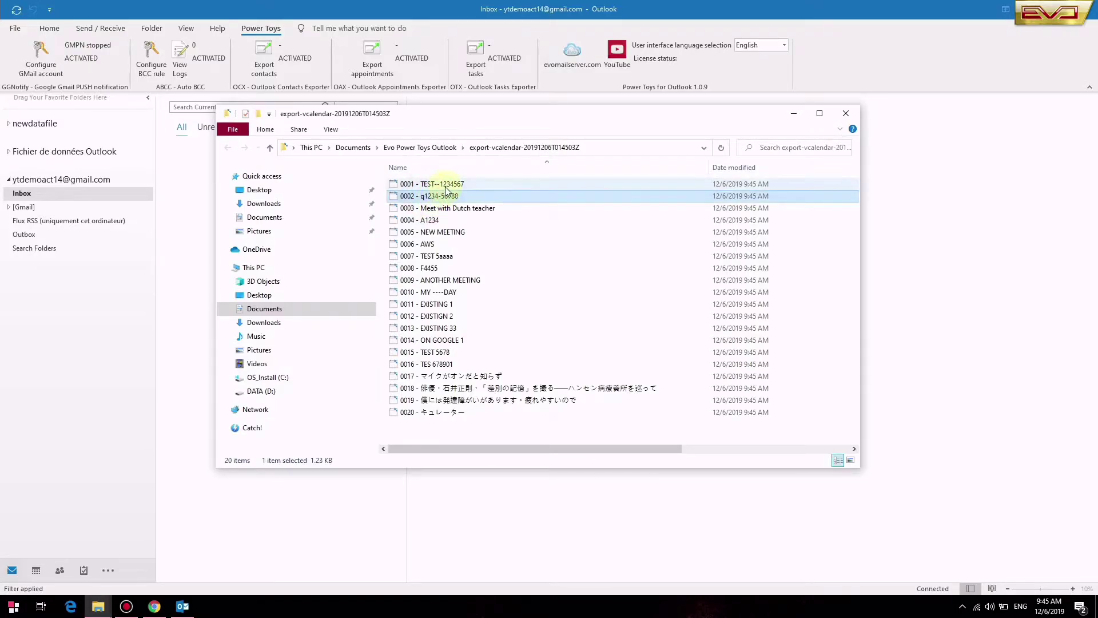
# - Try to view the exported file "0011 - EXISTING 1" in the Calendar app, and close that app
pyautogui.click(452, 305)
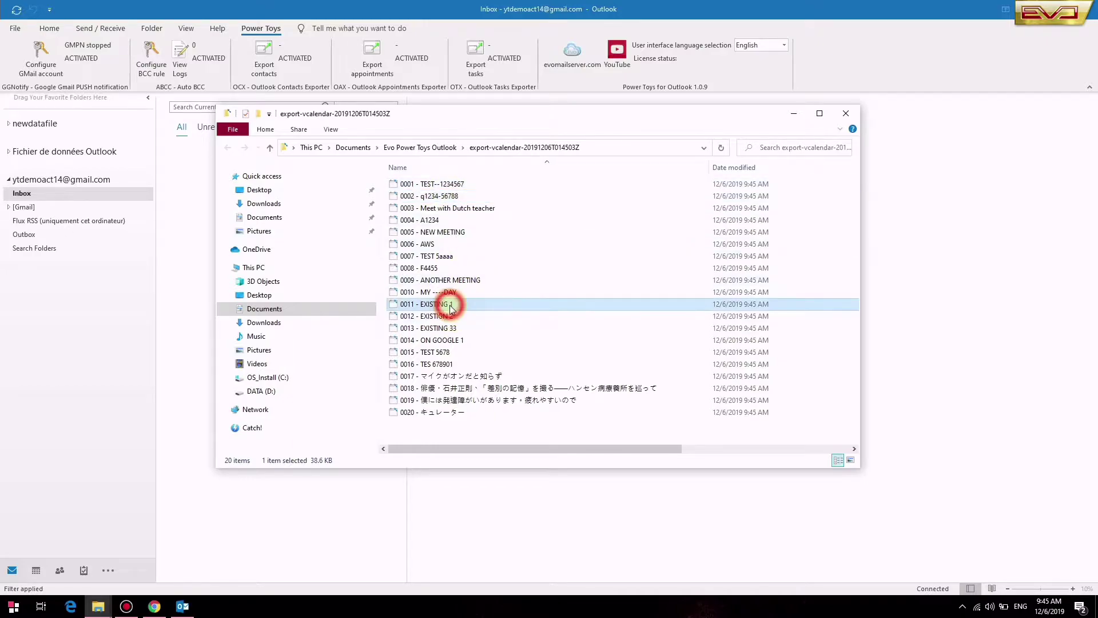
pyautogui.doubleClick(452, 305)
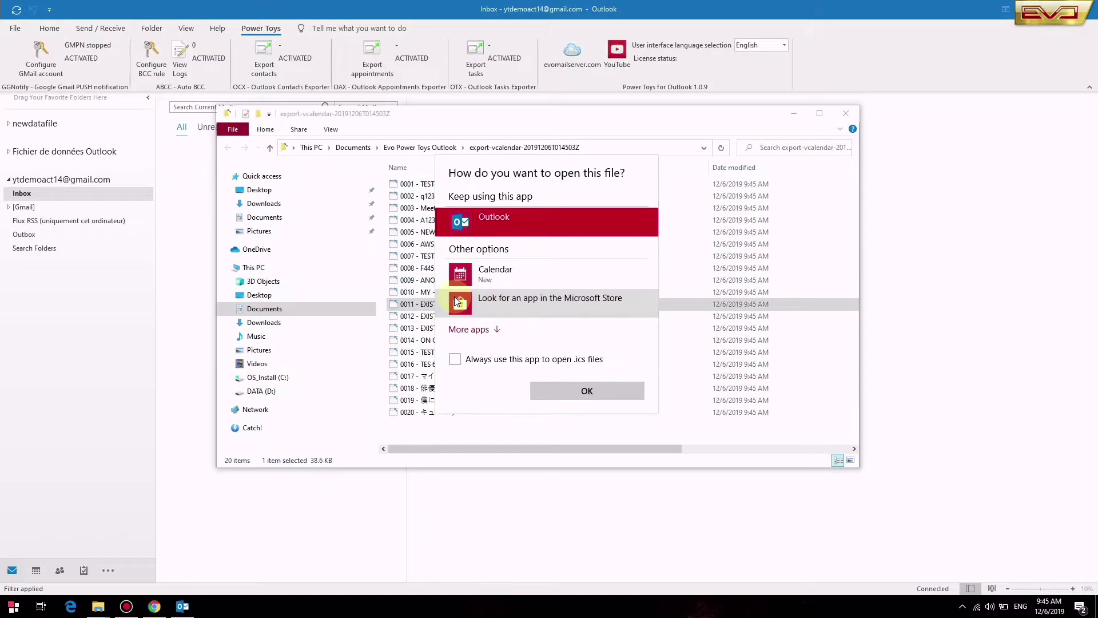
pyautogui.click(545, 281)
pyautogui.click(603, 390)
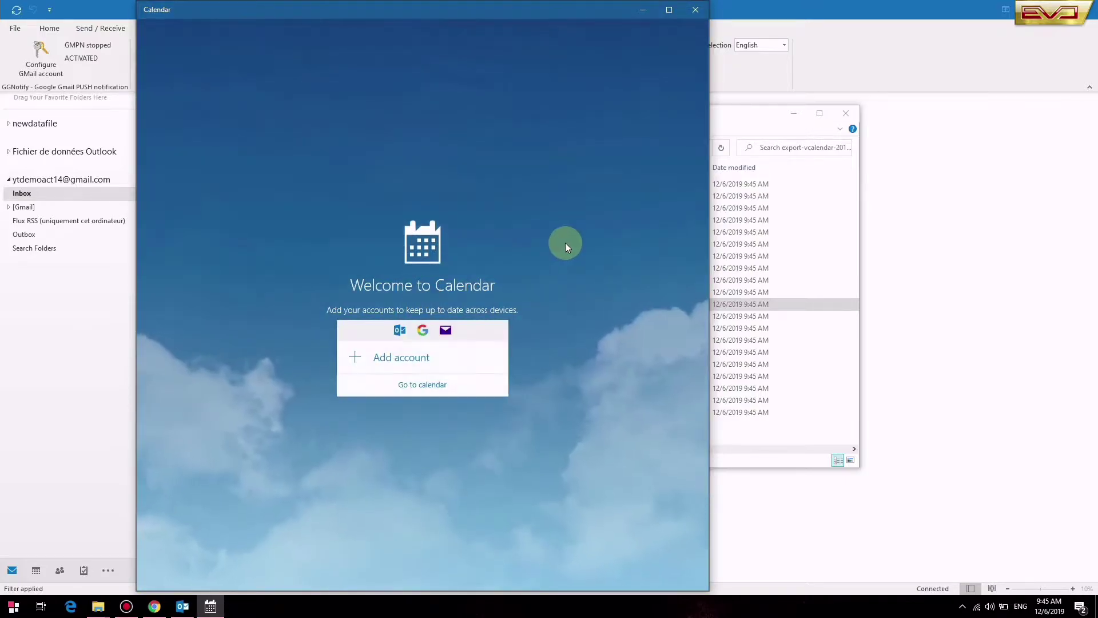
pyautogui.click(694, 10)
# - Examine the iCalendar code of "0011 - EXISTING 1" in Notepad++ down to its last lines, and close the editor
pyautogui.click(461, 305)
pyautogui.rightClick(461, 306)
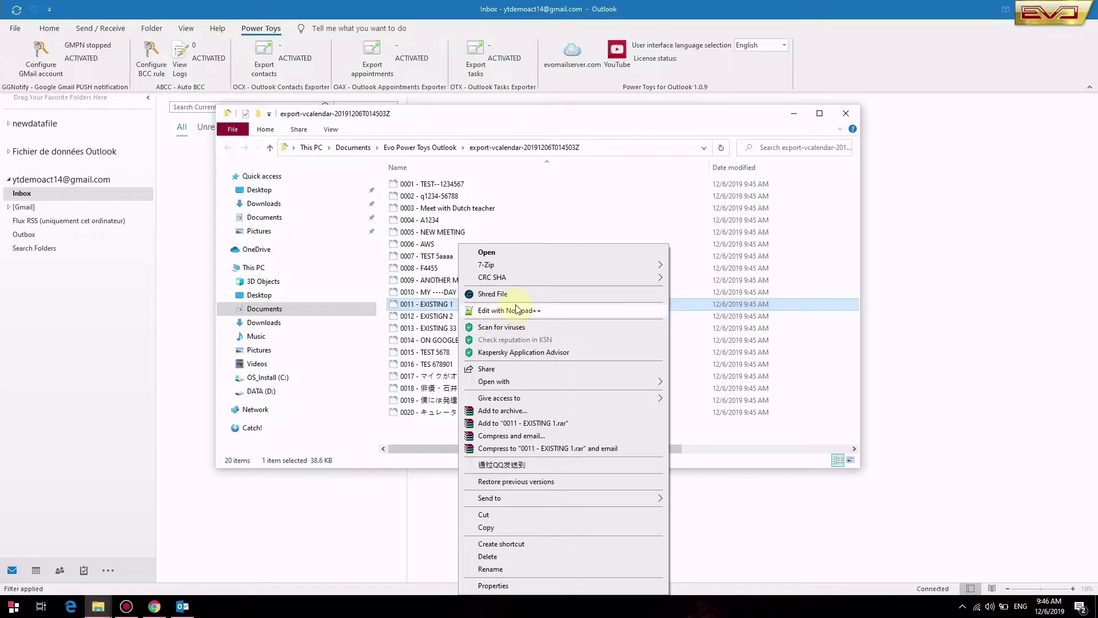
pyautogui.click(496, 309)
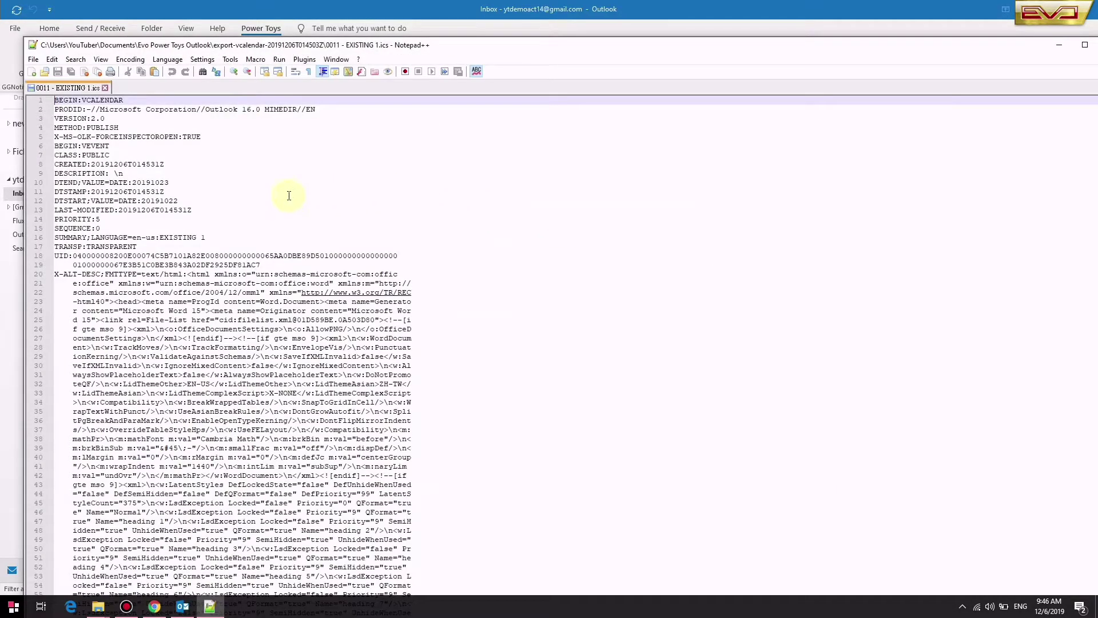
pyautogui.scroll(-20, 289, 192)
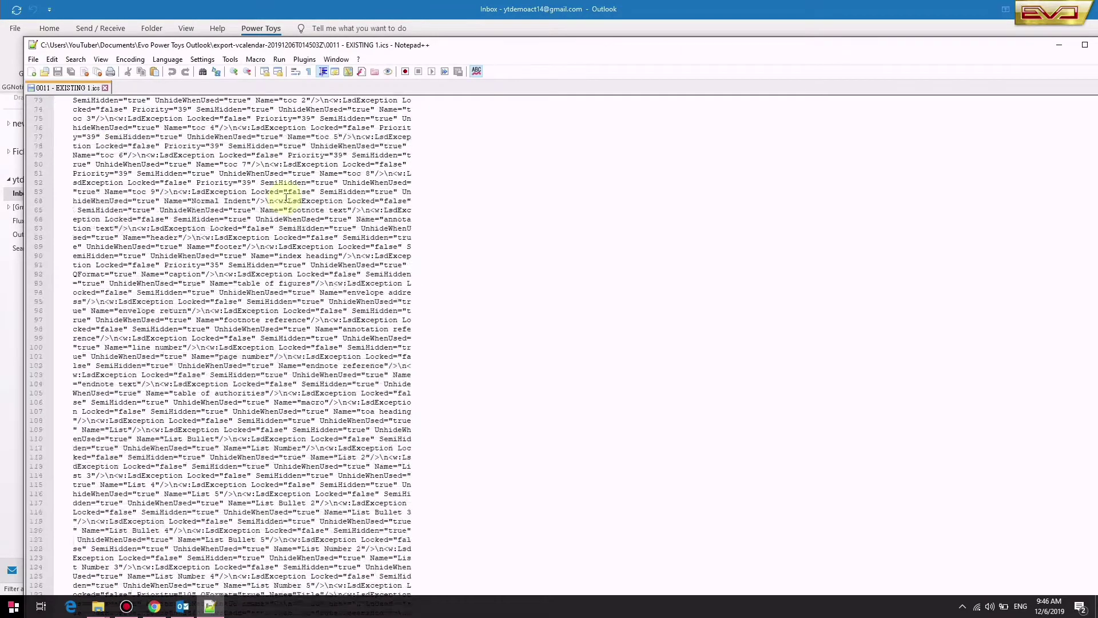
pyautogui.scroll(-20, 303, 211)
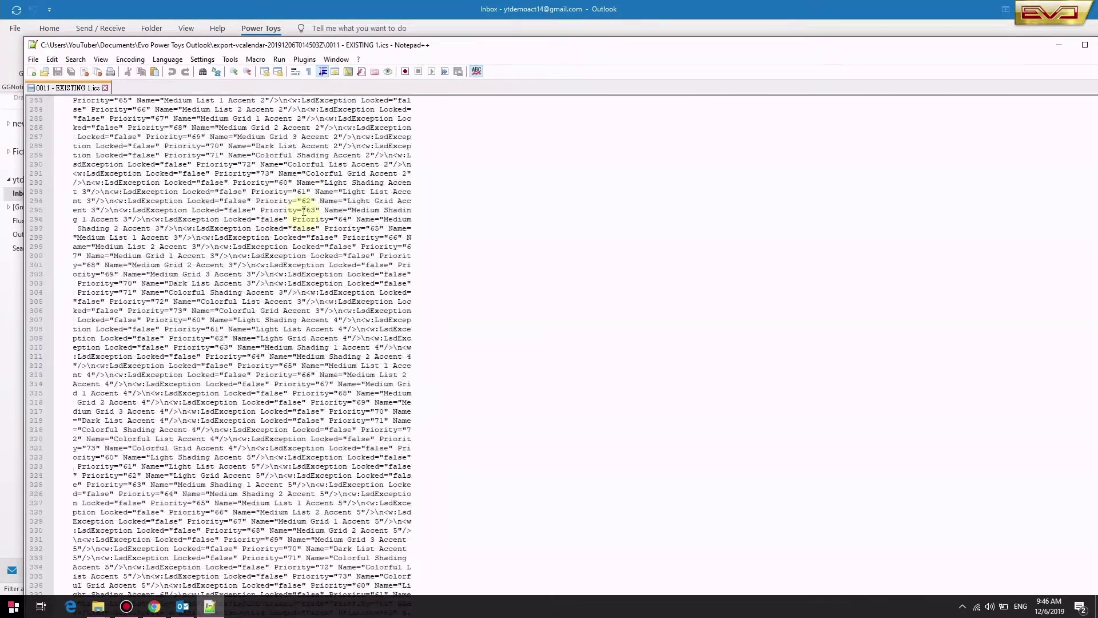
pyautogui.scroll(-11, 308, 210)
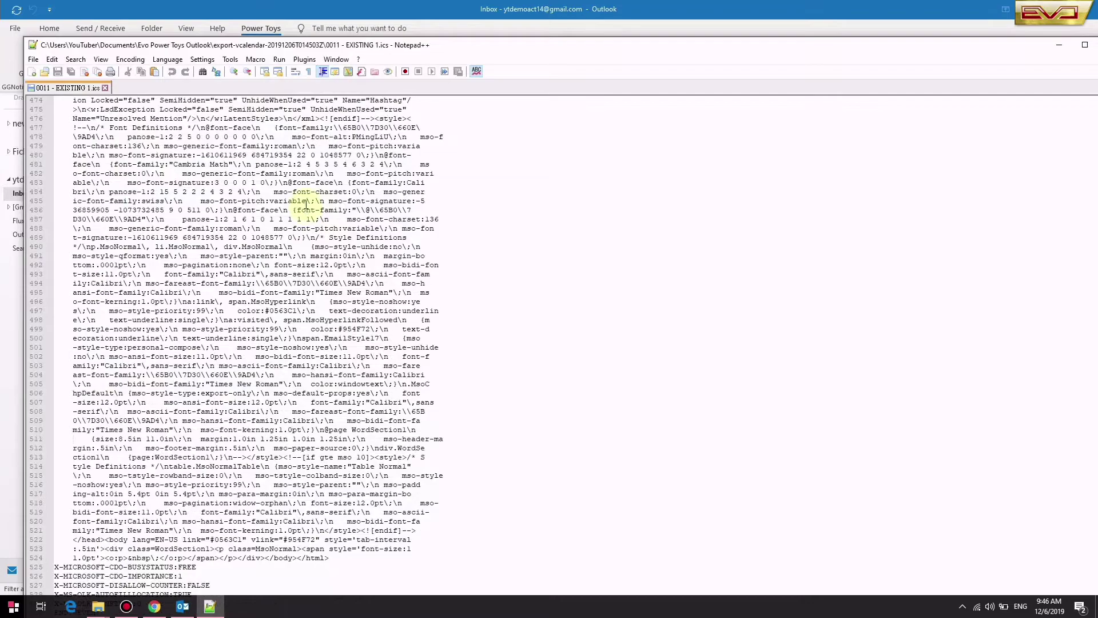
pyautogui.doubleClick(91, 49)
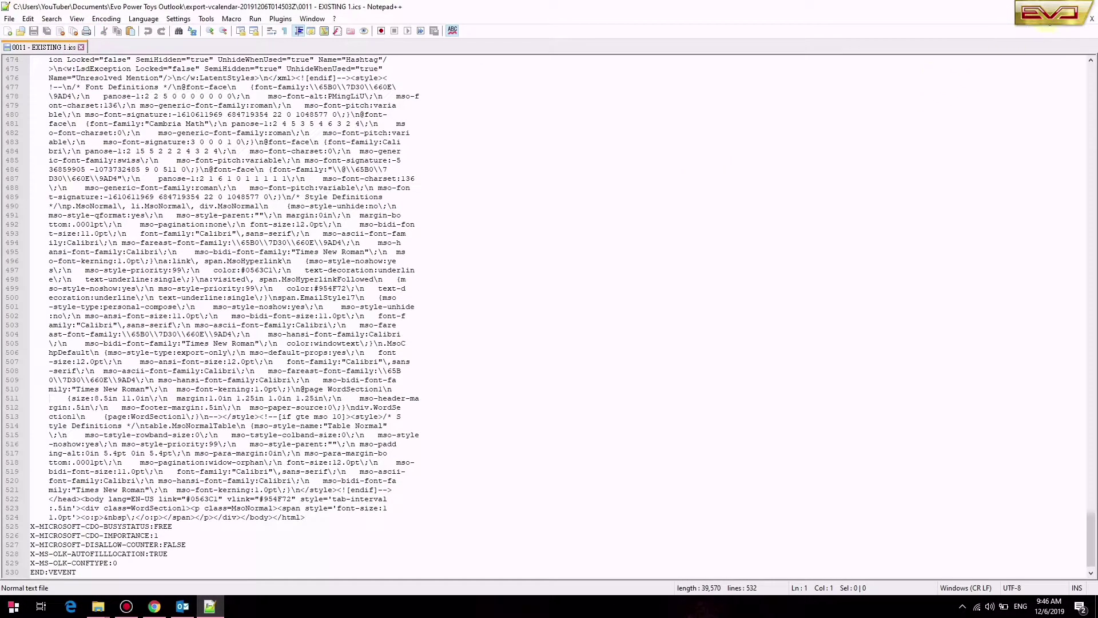
pyautogui.click(1085, 7)
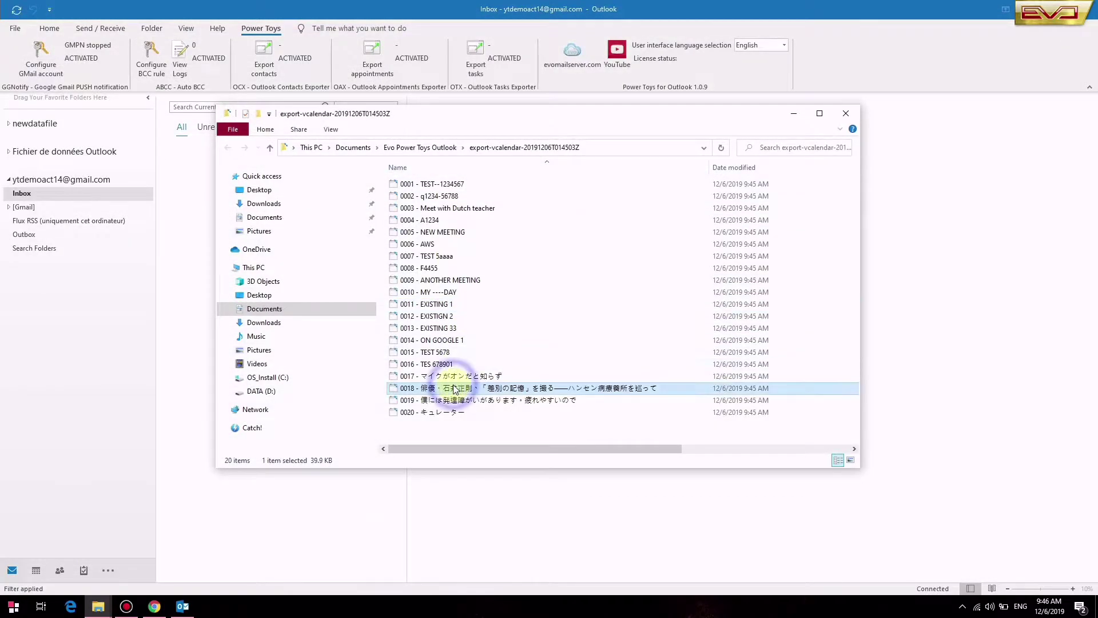
# - Examine the iCalendar code of exported file 0018 in Notepad++, return to its first lines, and close the editor and export folder
pyautogui.rightClick(455, 389)
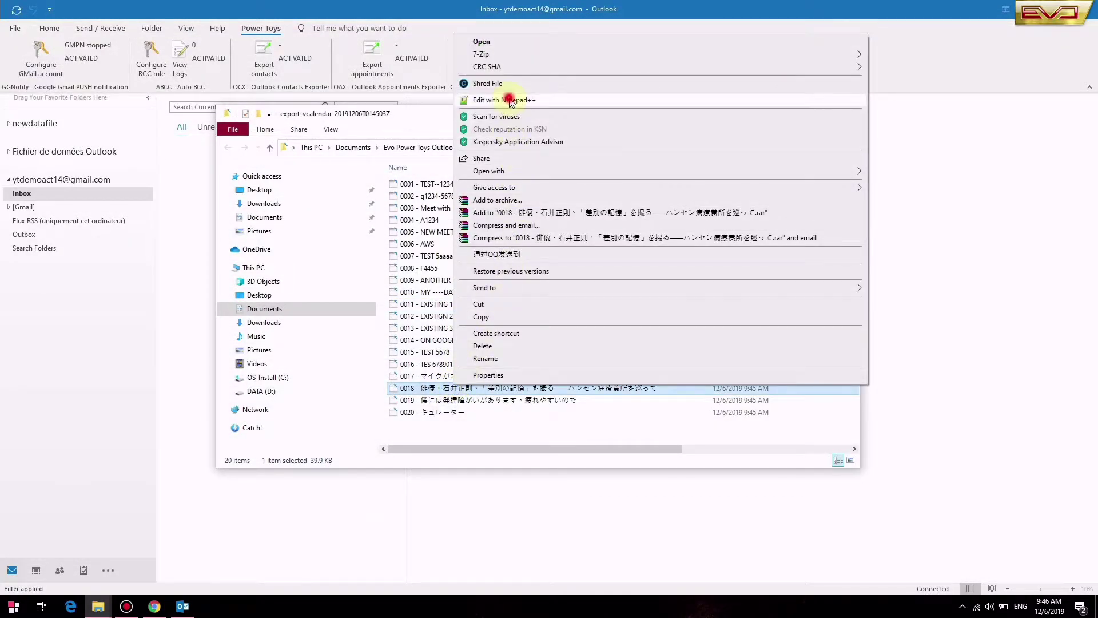
pyautogui.click(511, 100)
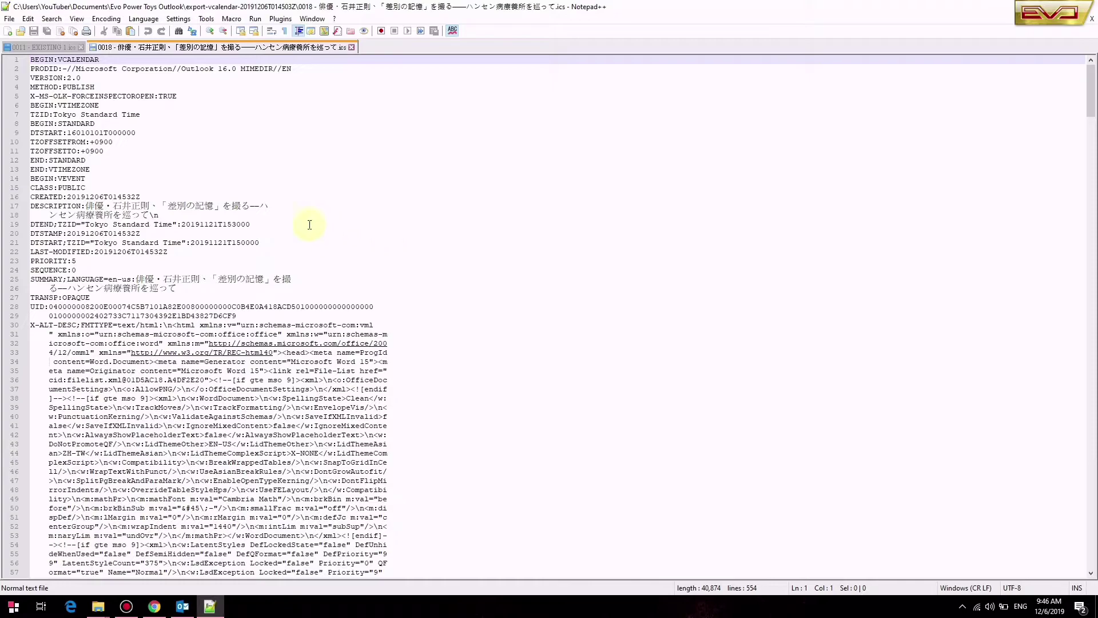
pyautogui.scroll(-20, 295, 218)
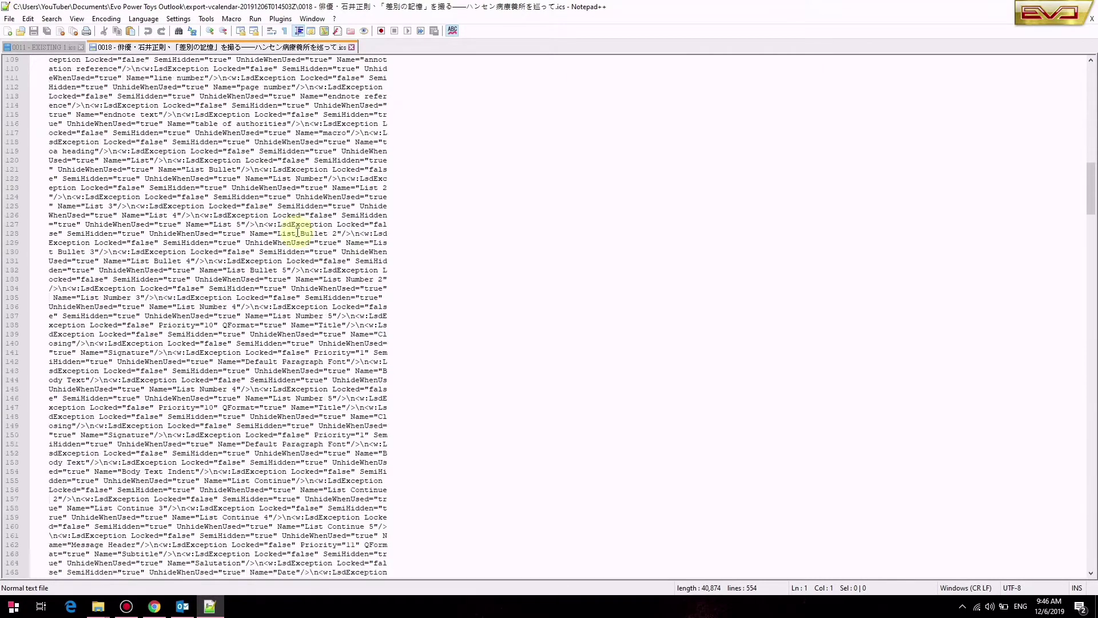
pyautogui.moveTo(1085, 243); pyautogui.dragTo(1090, 43)
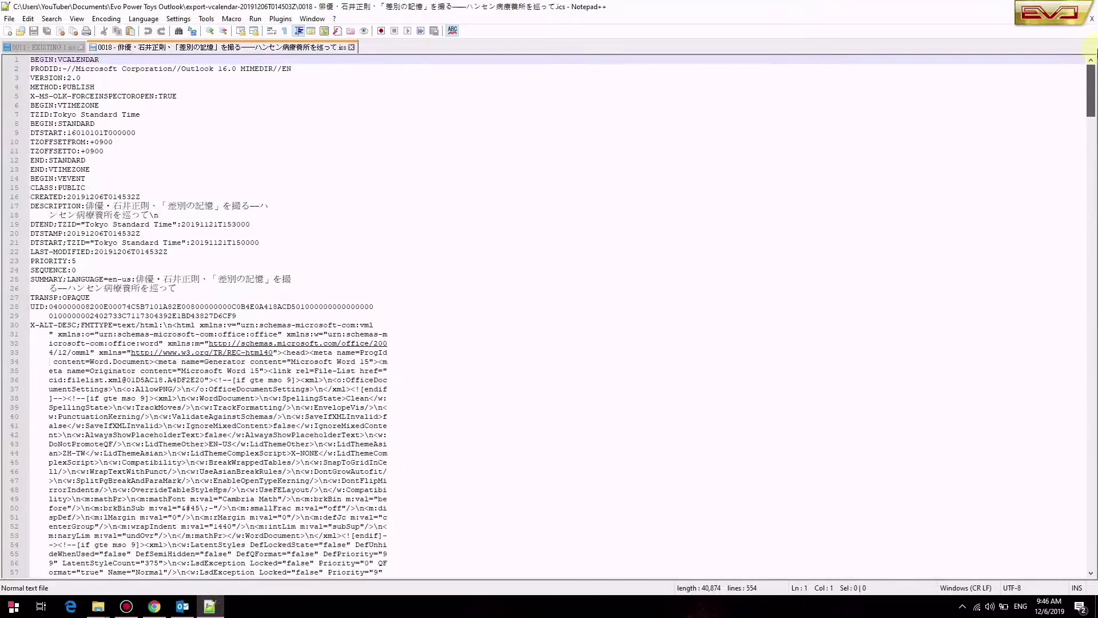
pyautogui.click(1092, 9)
pyautogui.click(845, 113)
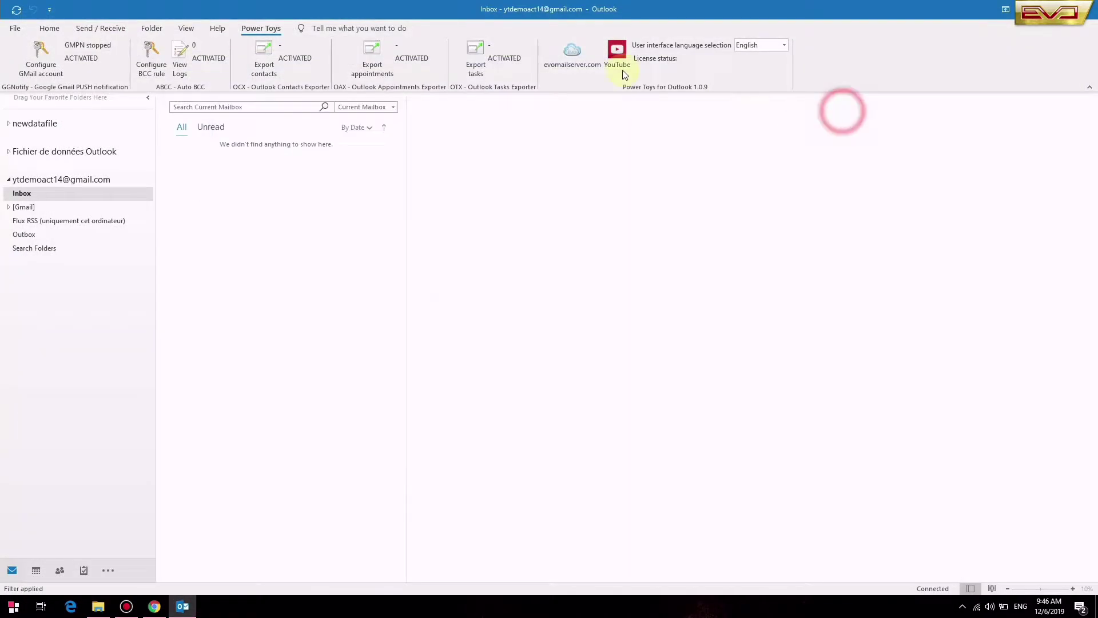
# - Export the appointments from newdatafile's Gmail calendars folder as vCalendars (ICal(ics); Olson Timezone; UTF8)
pyautogui.click(372, 57)
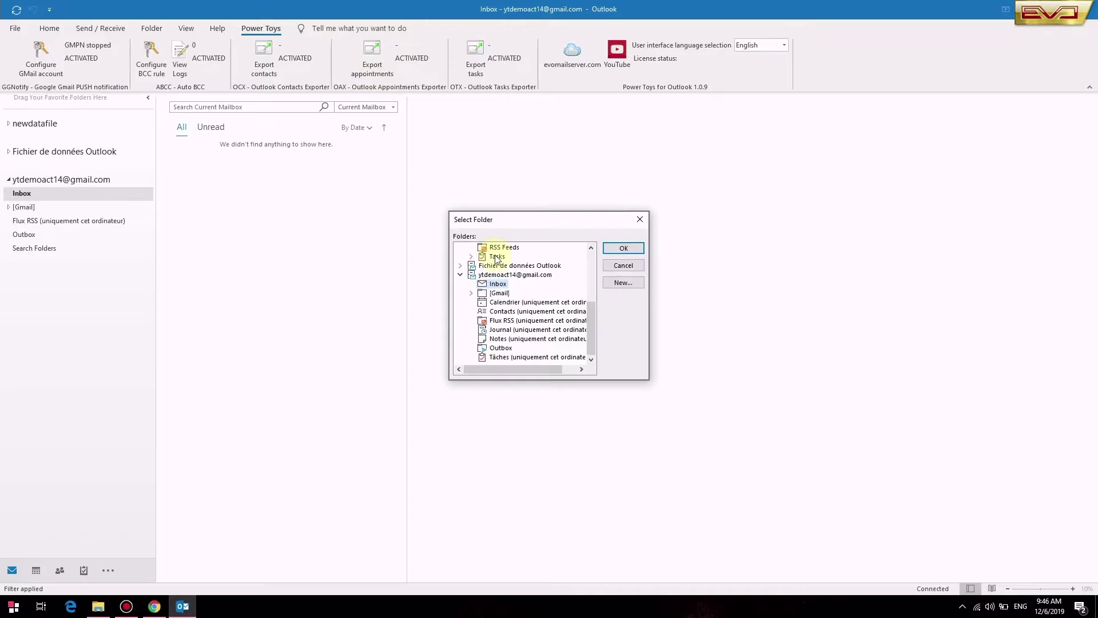
pyautogui.scroll(5, 595, 265)
pyautogui.click(525, 302)
pyautogui.click(619, 253)
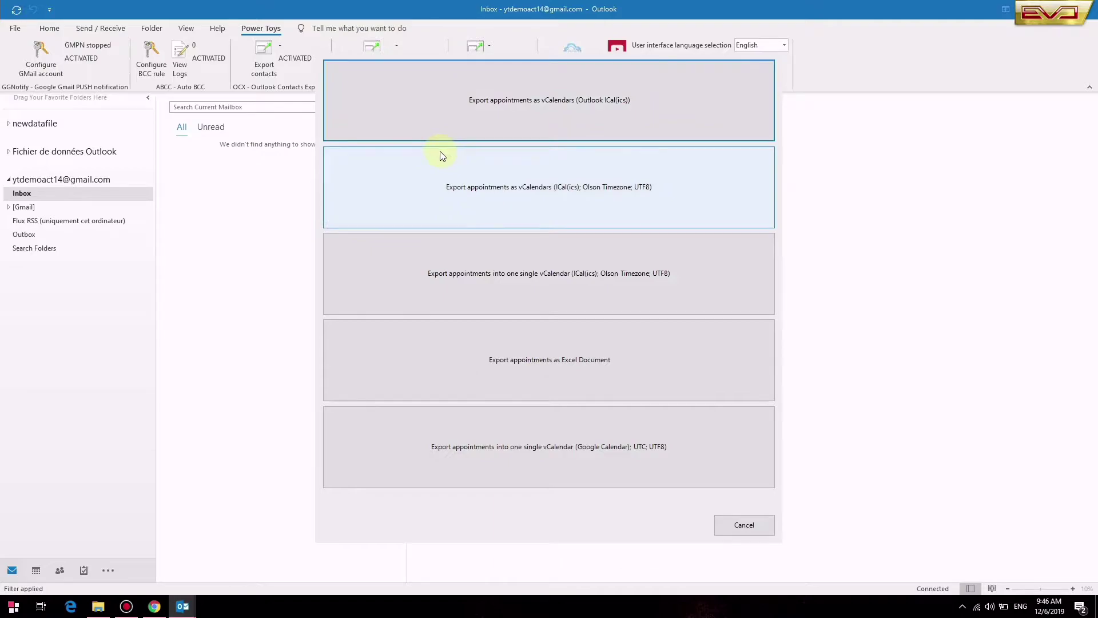
pyautogui.click(474, 196)
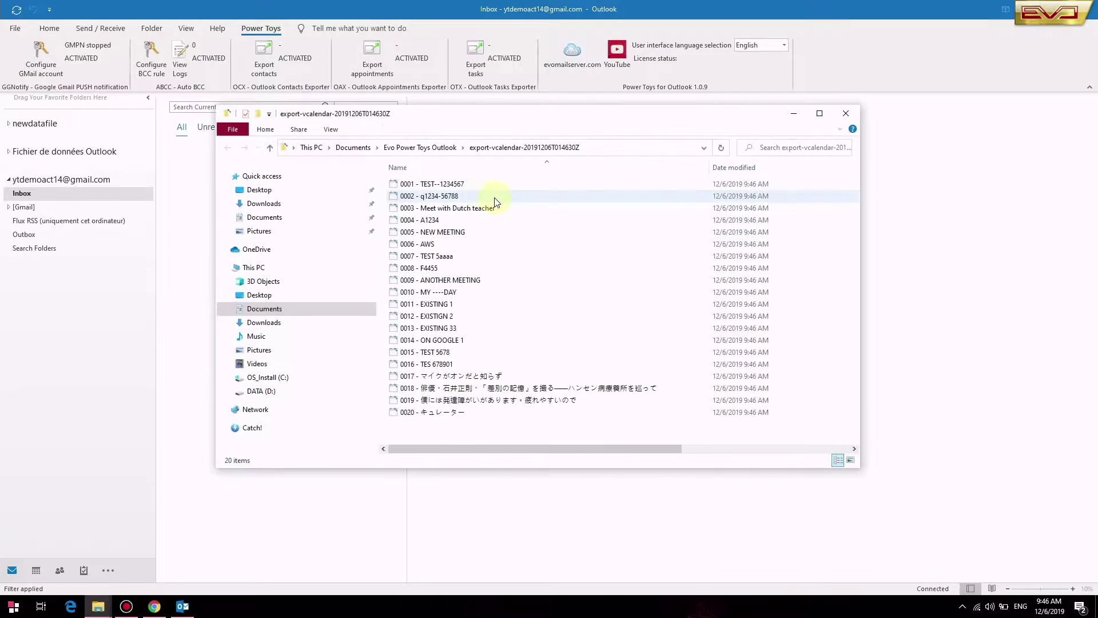
# - Examine the iCalendar code and time zone entries of "0017 - マイクがオンだと知らず" in Notepad++, and close the editor
pyautogui.rightClick(484, 379)
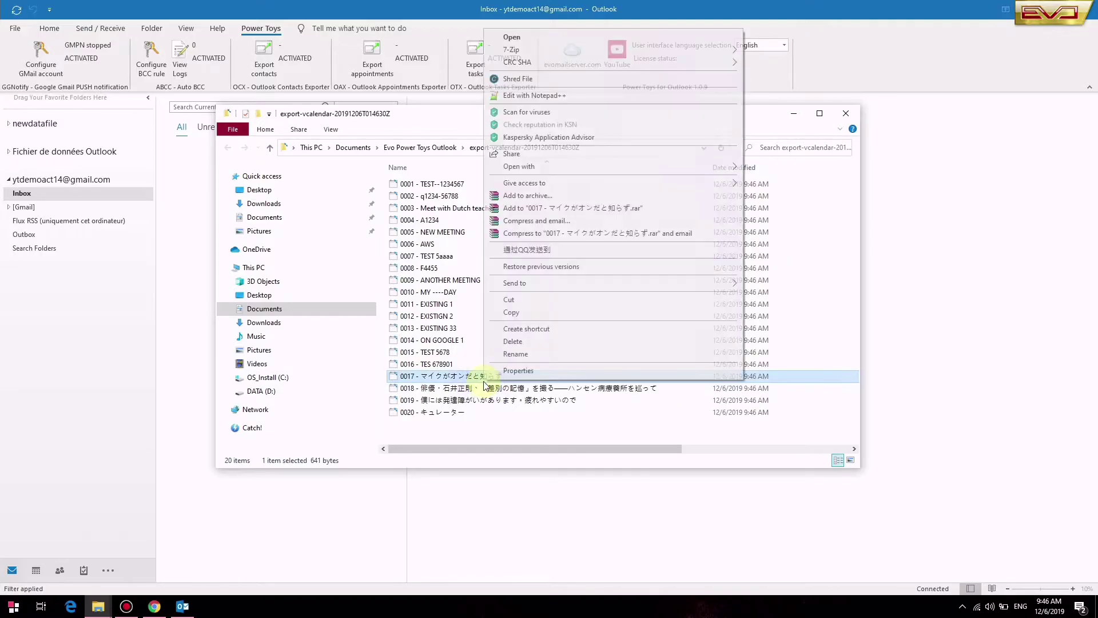
pyautogui.click(552, 96)
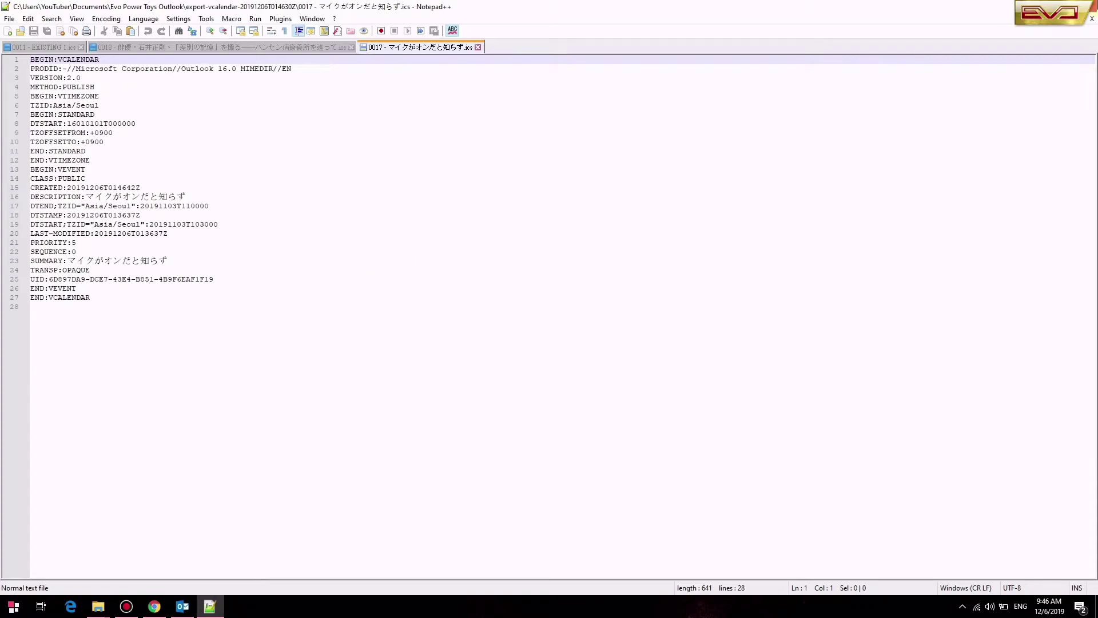
pyautogui.click(1090, 6)
# - Examine the iCalendar code of "0009 - ANOTHER MEETING" in Notepad++, and close the editor and the export folder
pyautogui.click(490, 392)
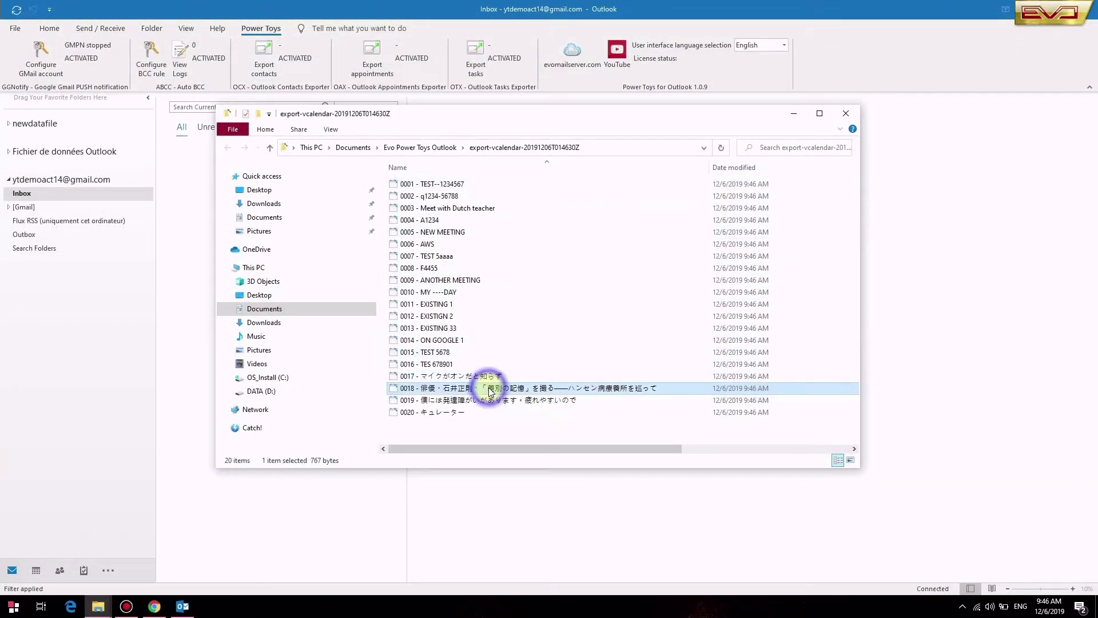
pyautogui.rightClick(489, 391)
pyautogui.click(460, 280)
pyautogui.rightClick(462, 280)
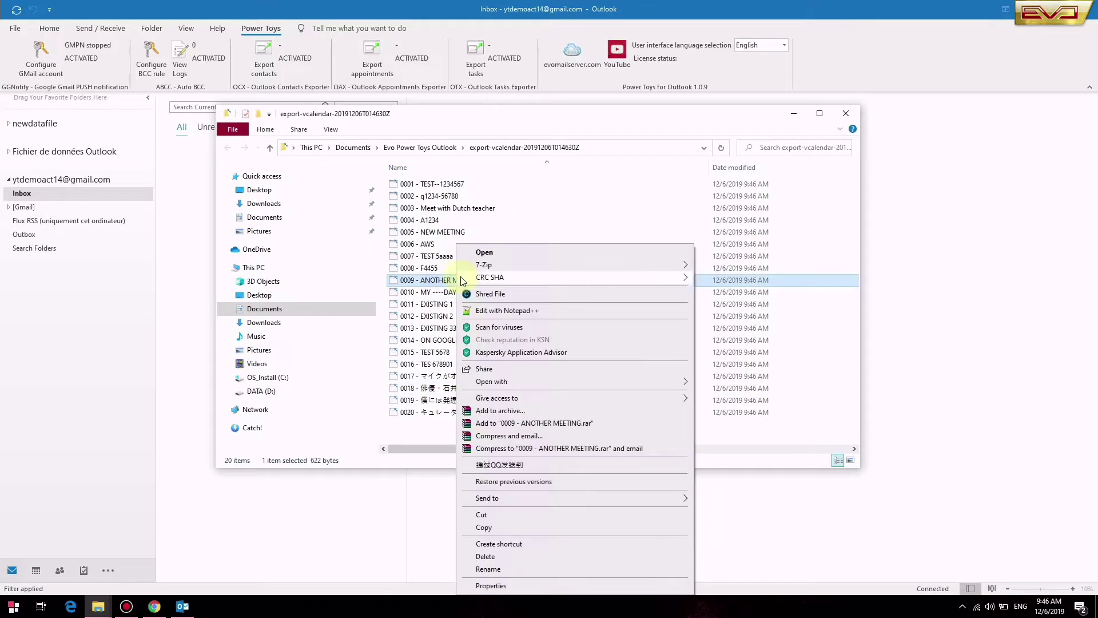
pyautogui.click(527, 312)
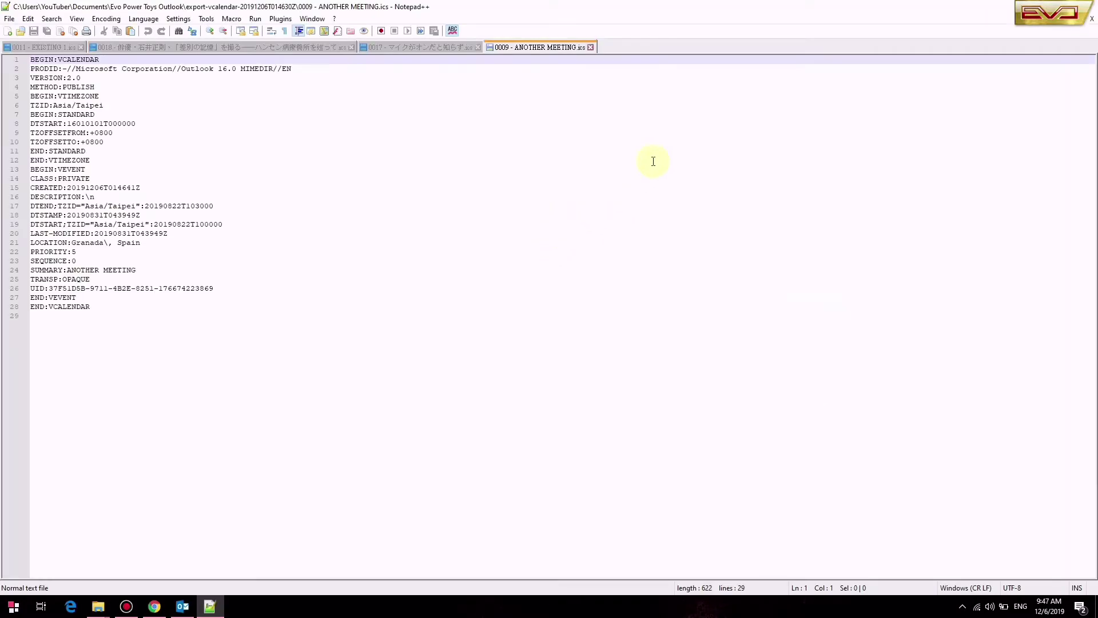
pyautogui.click(1084, 7)
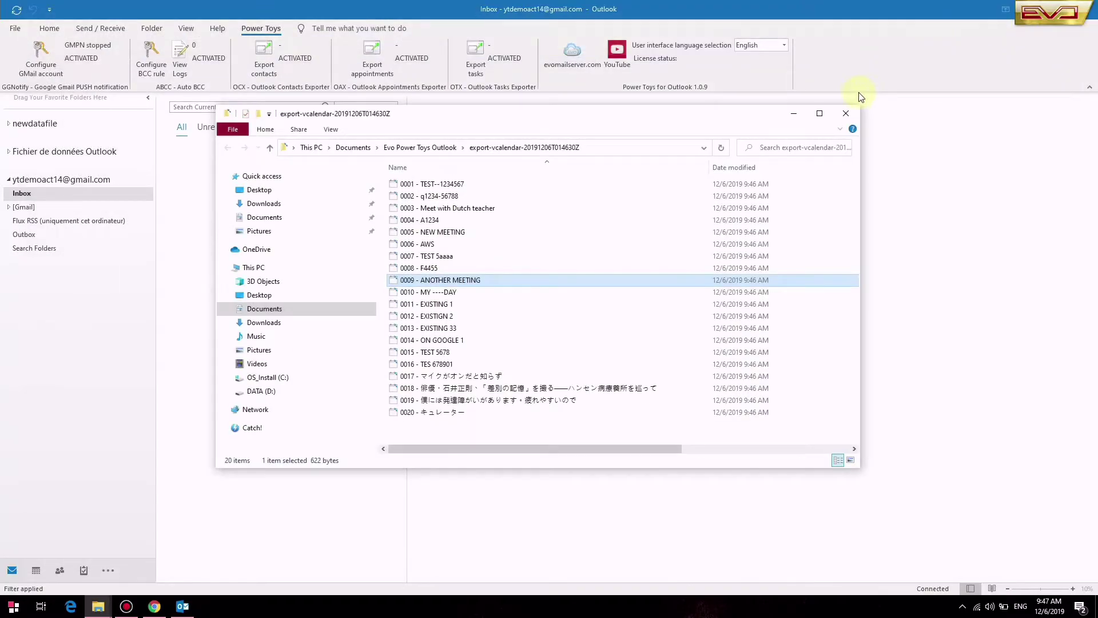
pyautogui.click(845, 112)
# - Export the appointments from newdatafile's Gmail calendars folder into one single vCalendar (ICal(ics); Olson Timezone; UTF8)
pyautogui.click(382, 54)
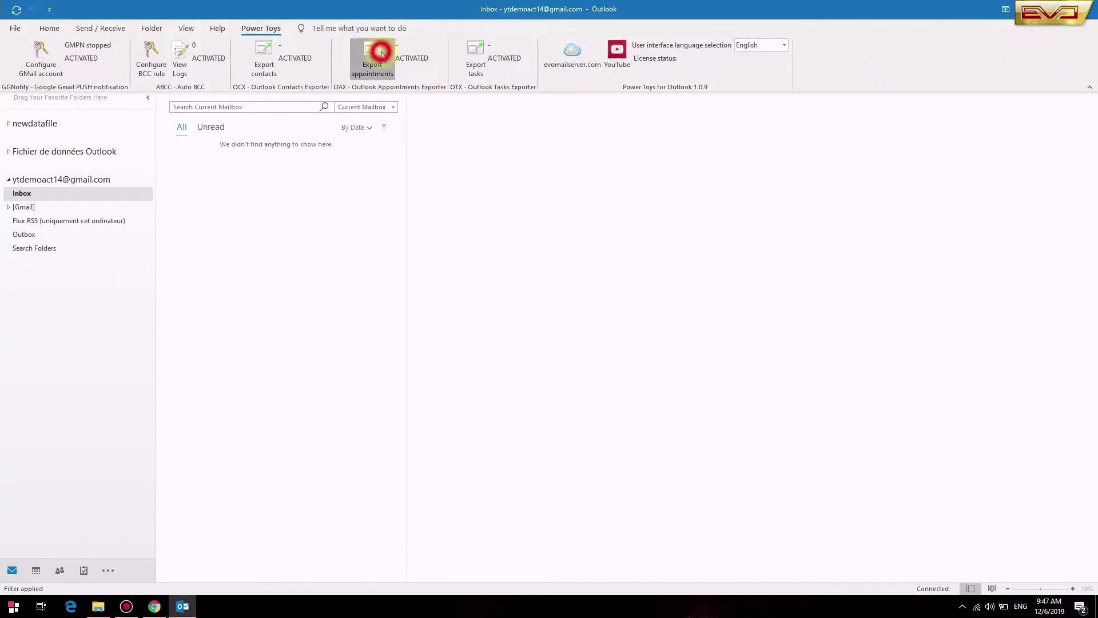
pyautogui.click(591, 267)
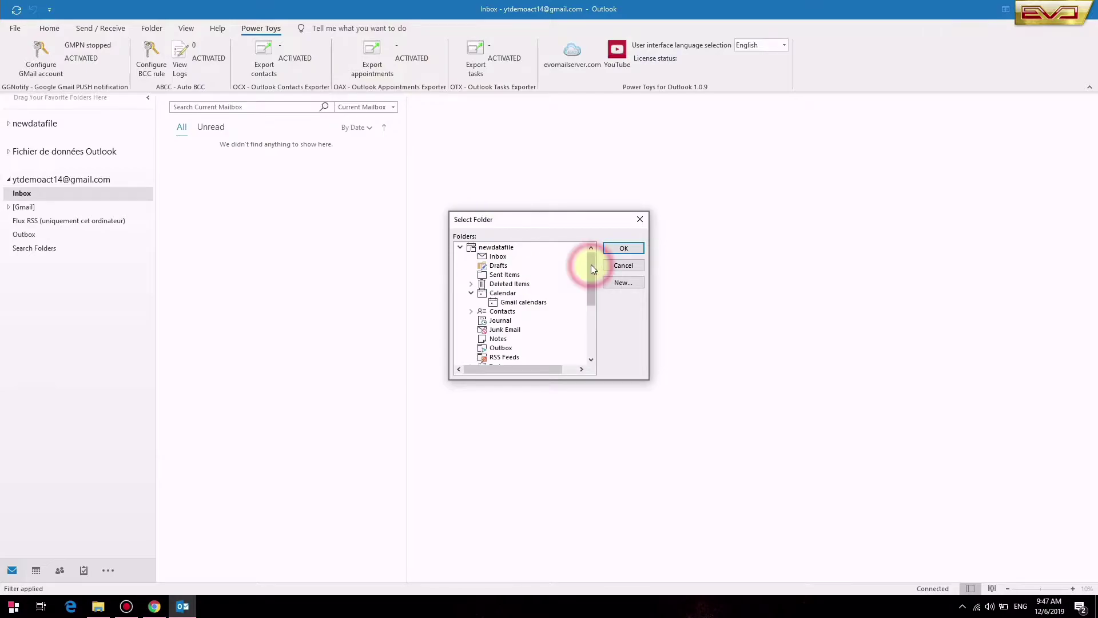
pyautogui.click(523, 302)
pyautogui.click(623, 249)
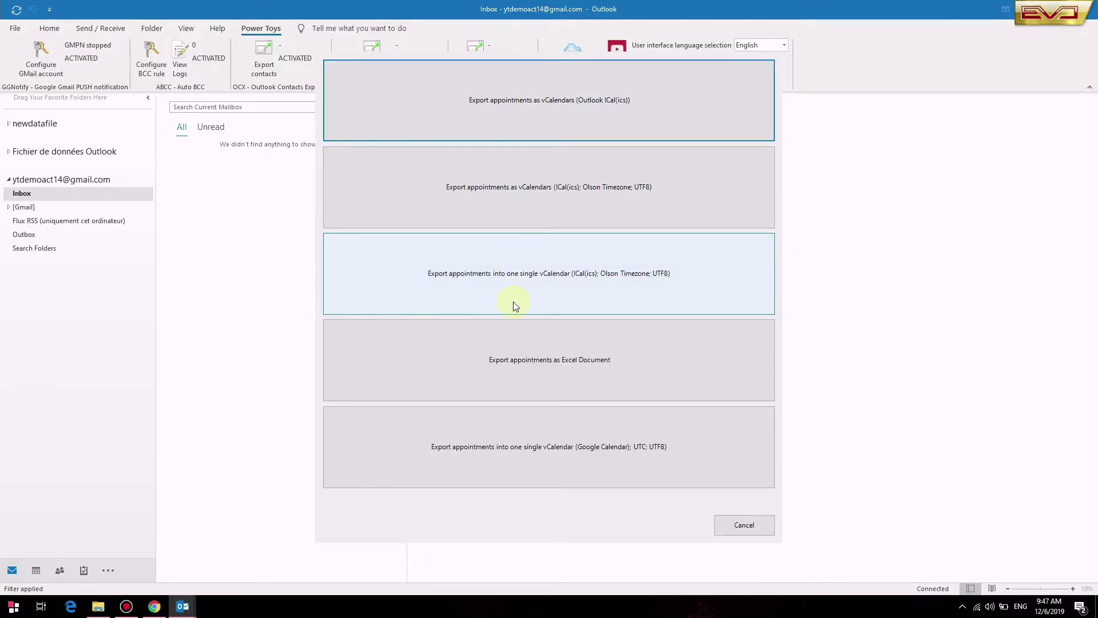
pyautogui.click(515, 293)
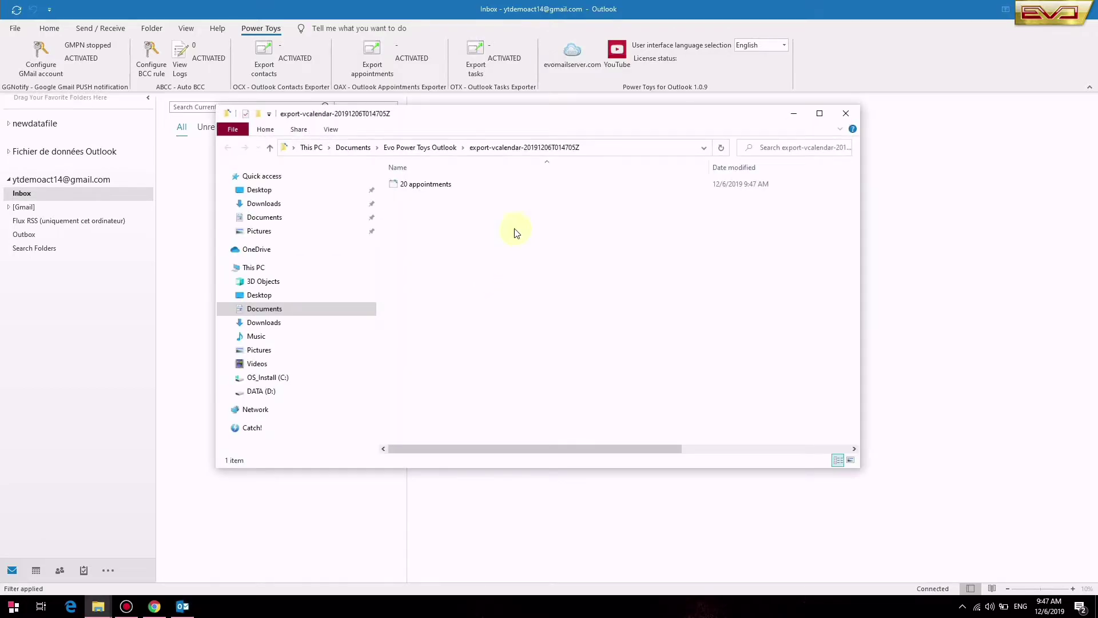
# - Look through the combined "20 appointments" iCalendar file in Notepad++ down to its last entries, and close the editor and export folder
pyautogui.rightClick(468, 182)
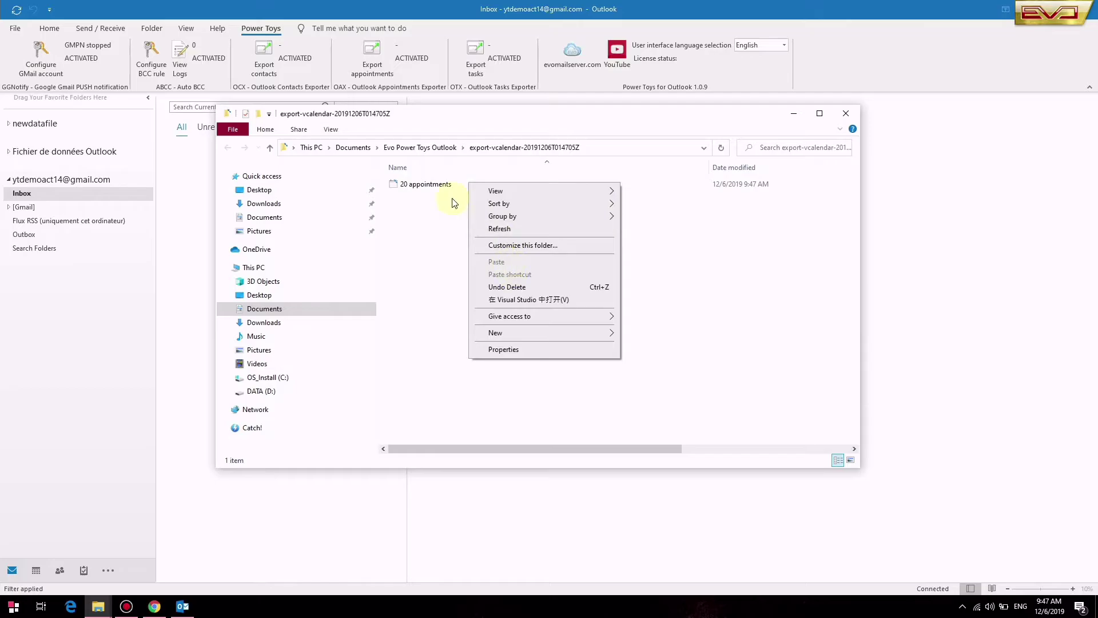
pyautogui.click(444, 187)
pyautogui.rightClick(443, 187)
pyautogui.click(481, 257)
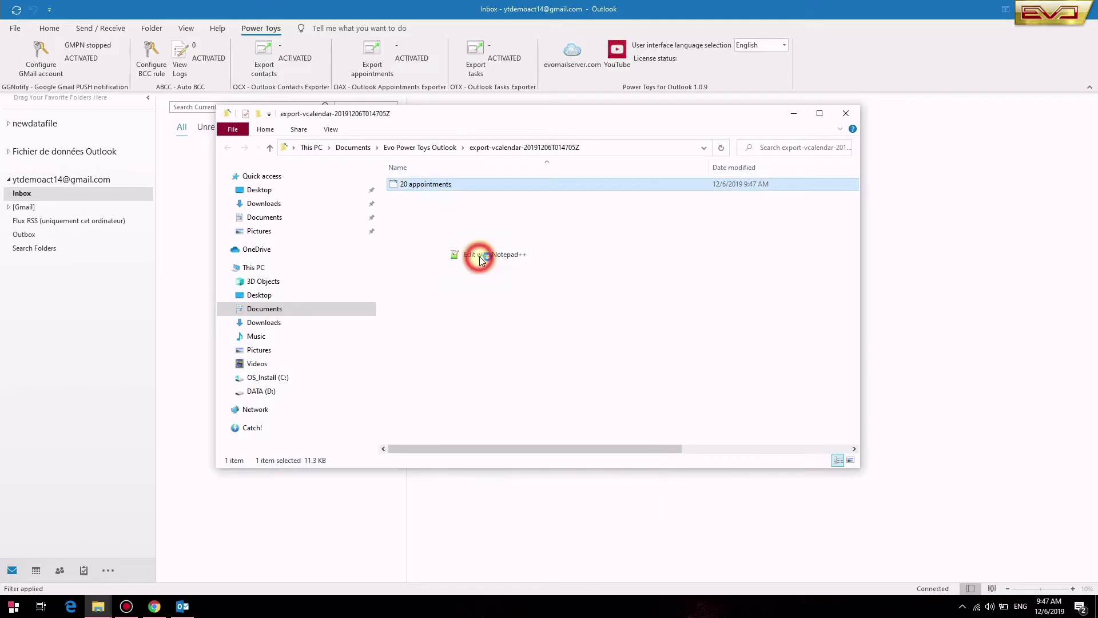
pyautogui.scroll(-7, 541, 238)
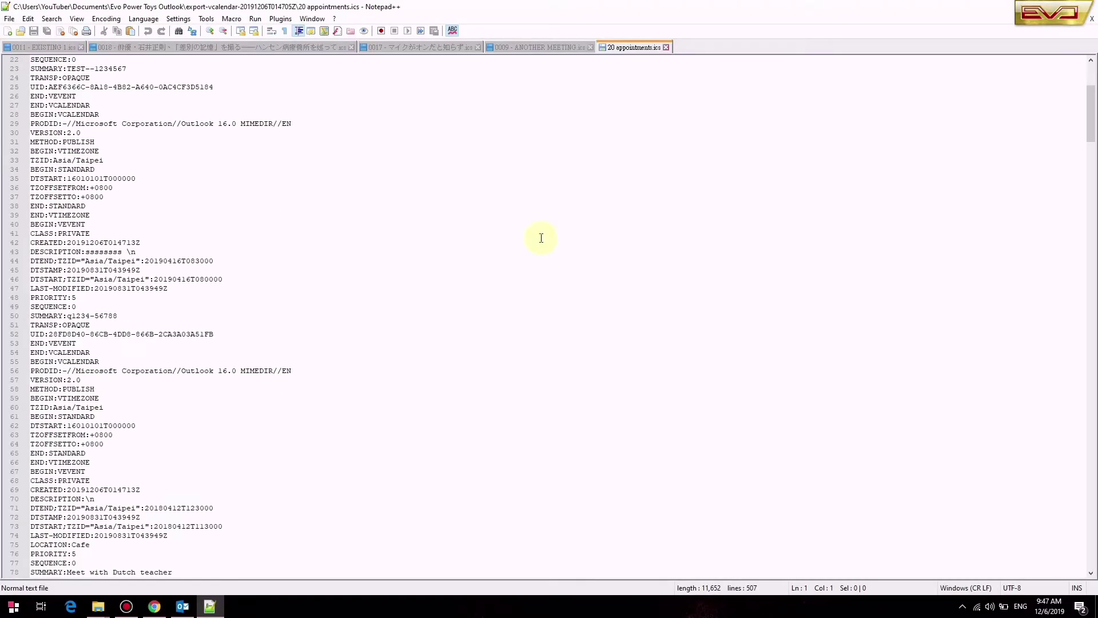
pyautogui.scroll(-20, 541, 238)
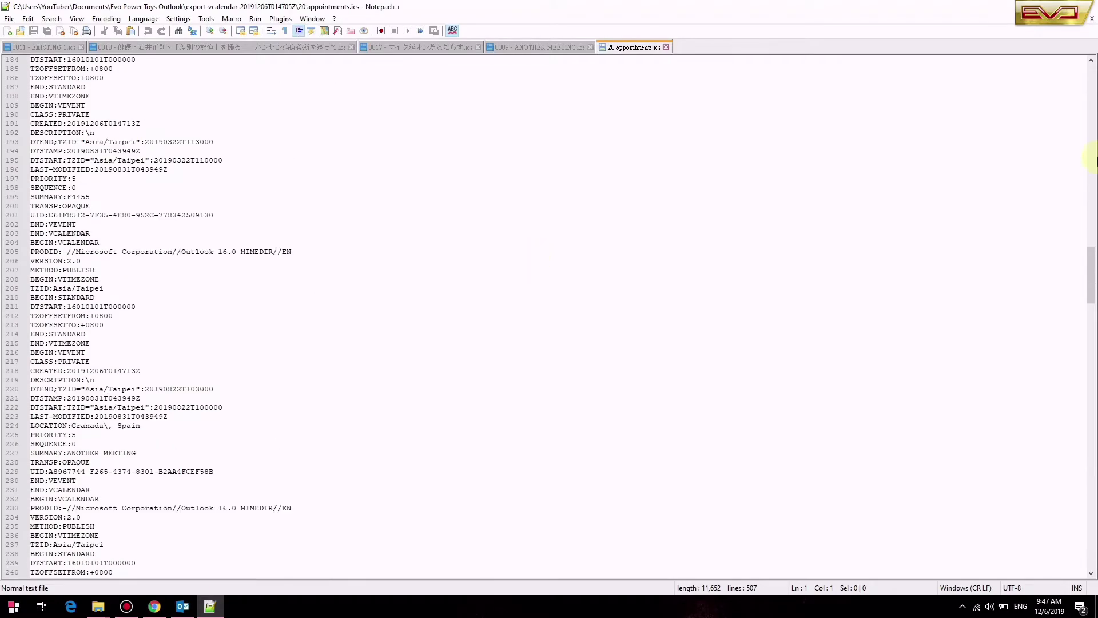
pyautogui.moveTo(1088, 269); pyautogui.dragTo(1074, 509)
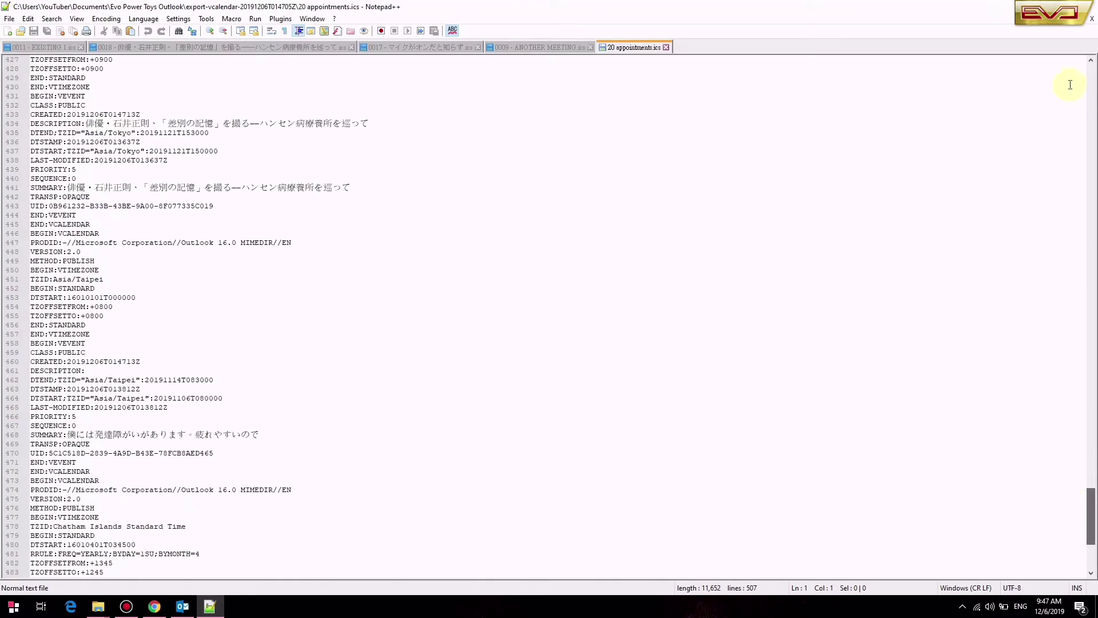
pyautogui.click(1090, 6)
pyautogui.click(846, 112)
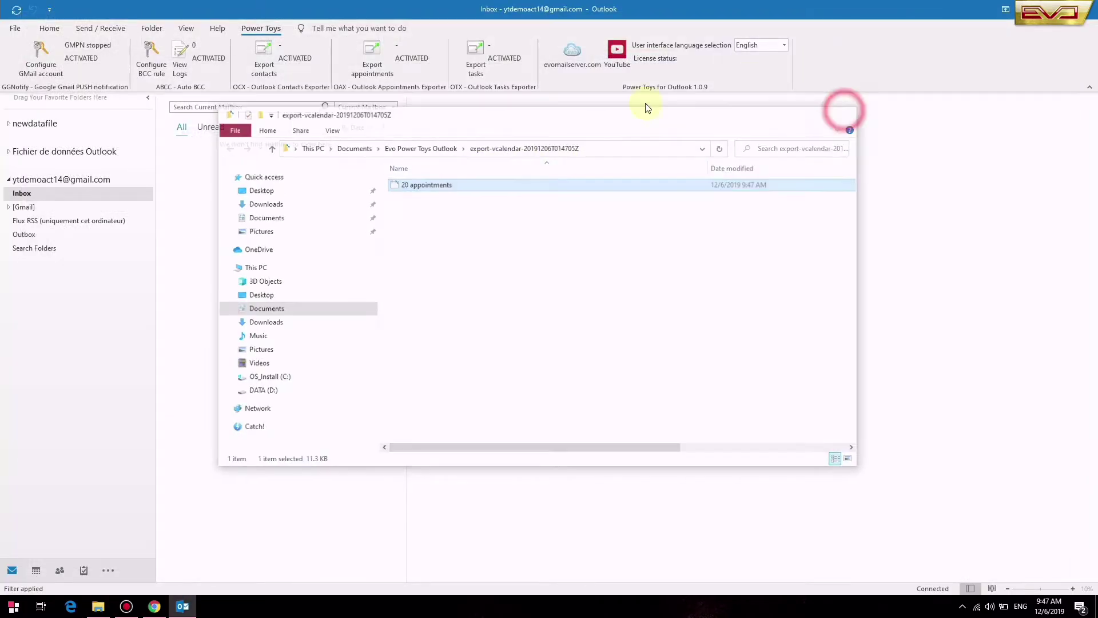
# - Export the appointments from newdatafile's Gmail calendars folder as an Excel Document
pyautogui.click(385, 58)
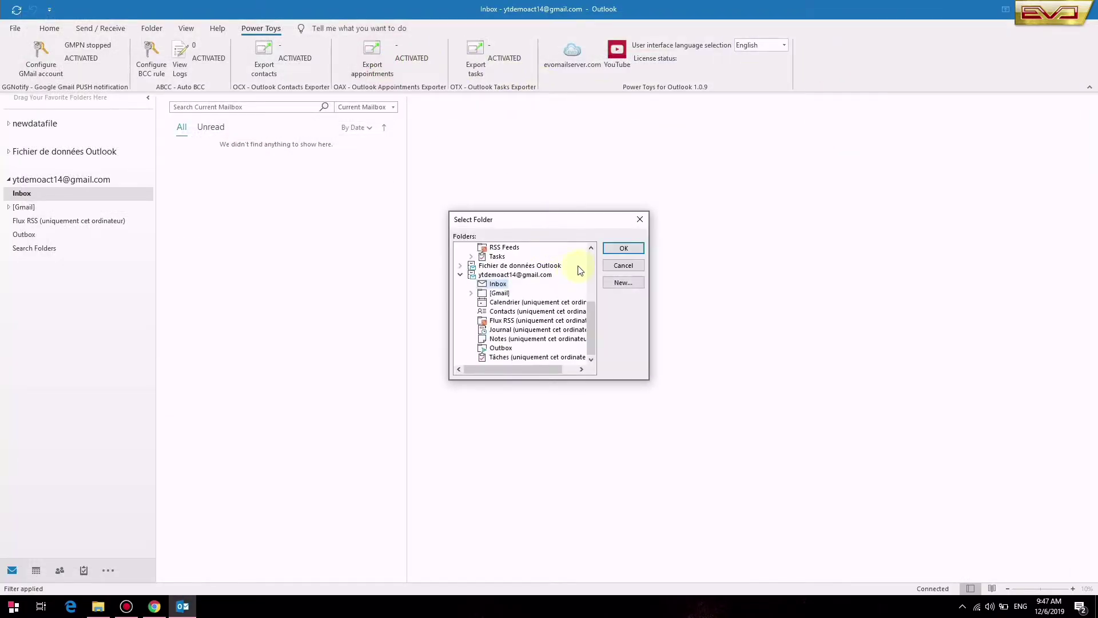
pyautogui.click(592, 266)
pyautogui.click(517, 301)
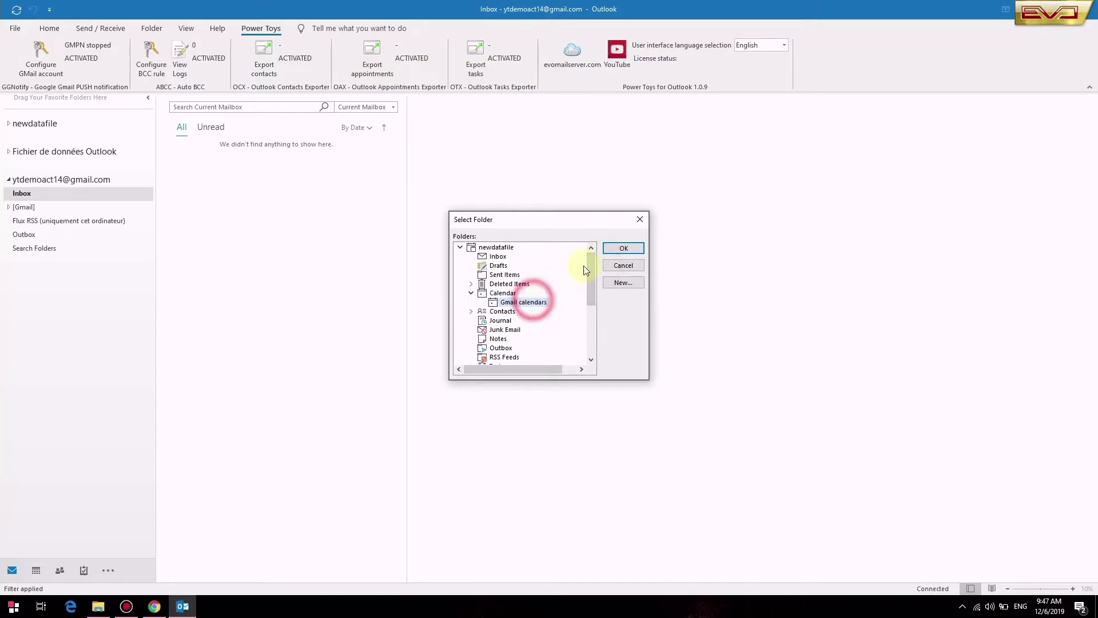
pyautogui.click(616, 251)
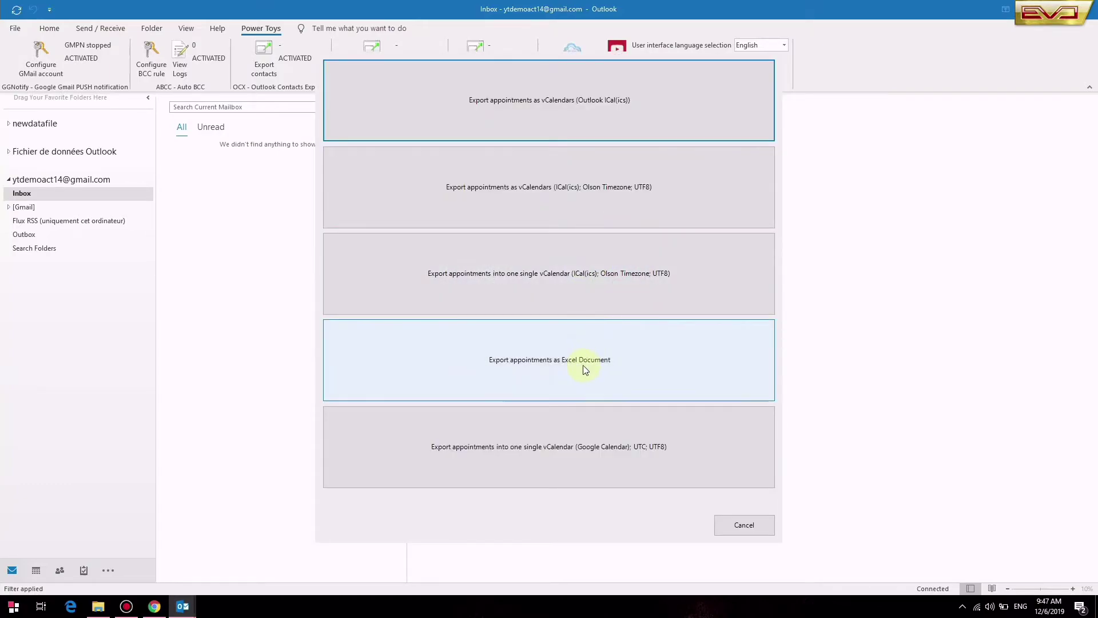
pyautogui.click(579, 367)
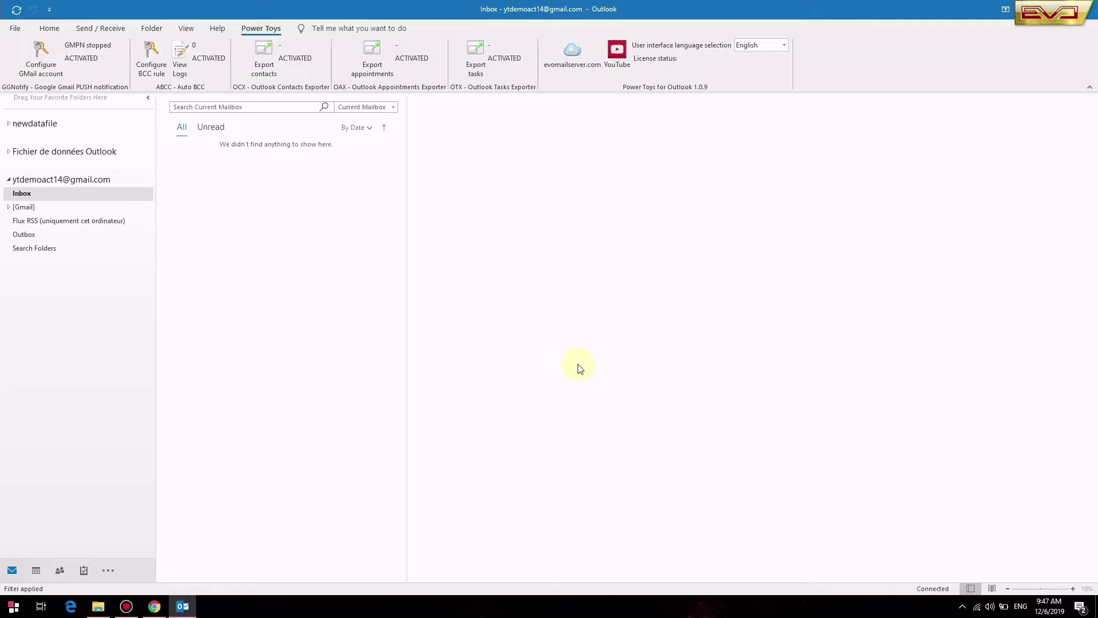
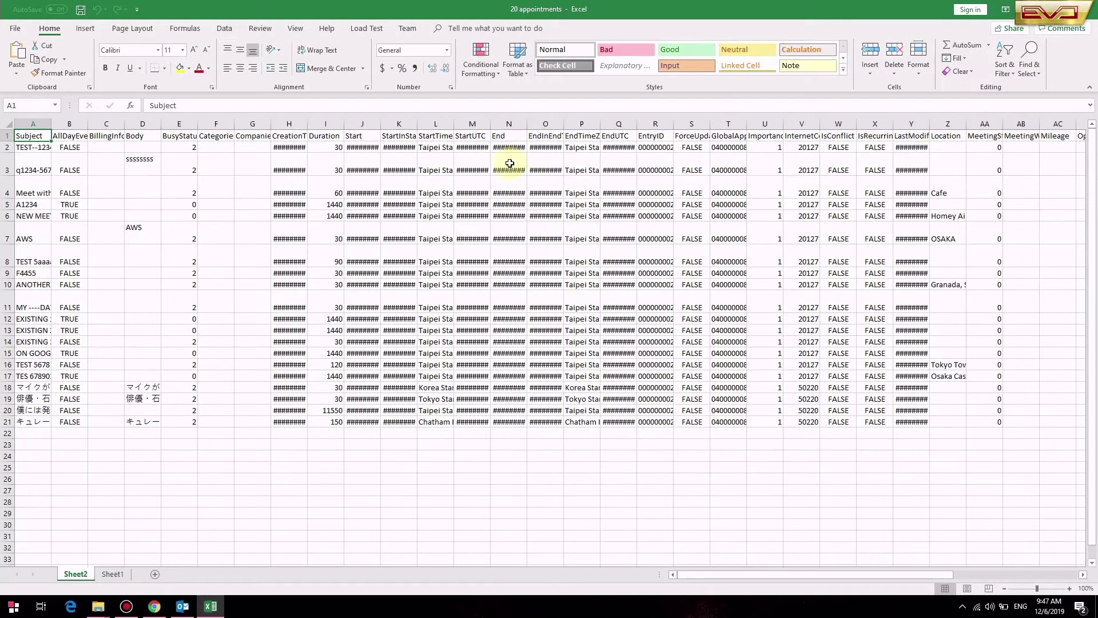
# - Widen the CreationTime, Start and Subject columns to read the exported appointments in Excel, and close the workbook and export folder
pyautogui.moveTo(308, 123); pyautogui.dragTo(353, 122)
pyautogui.moveTo(426, 124); pyautogui.dragTo(534, 121)
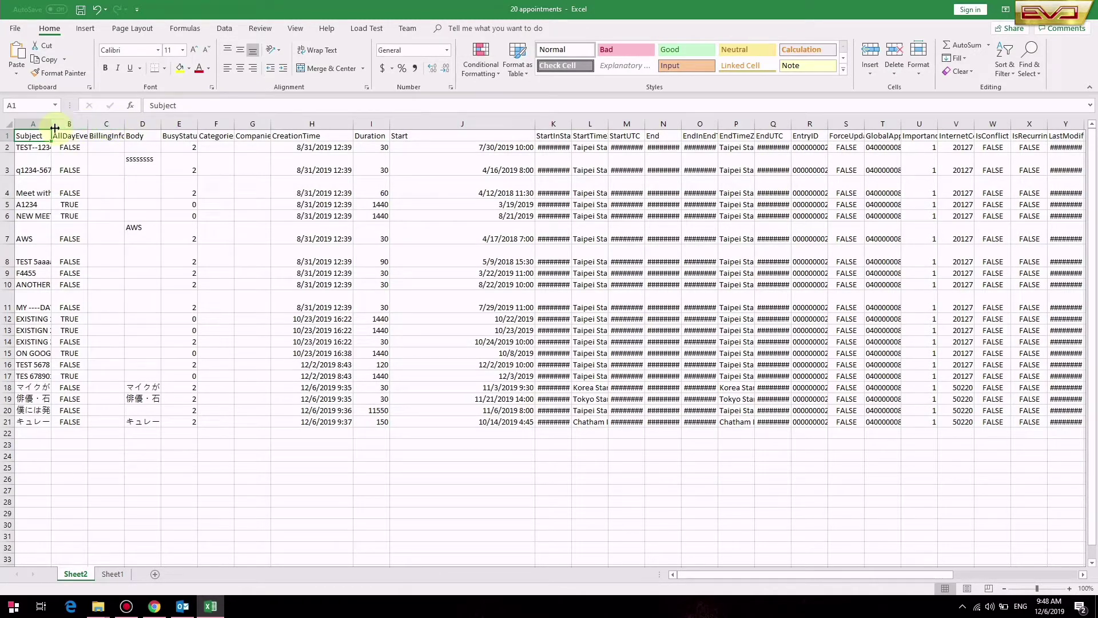
pyautogui.moveTo(53, 126); pyautogui.dragTo(221, 123)
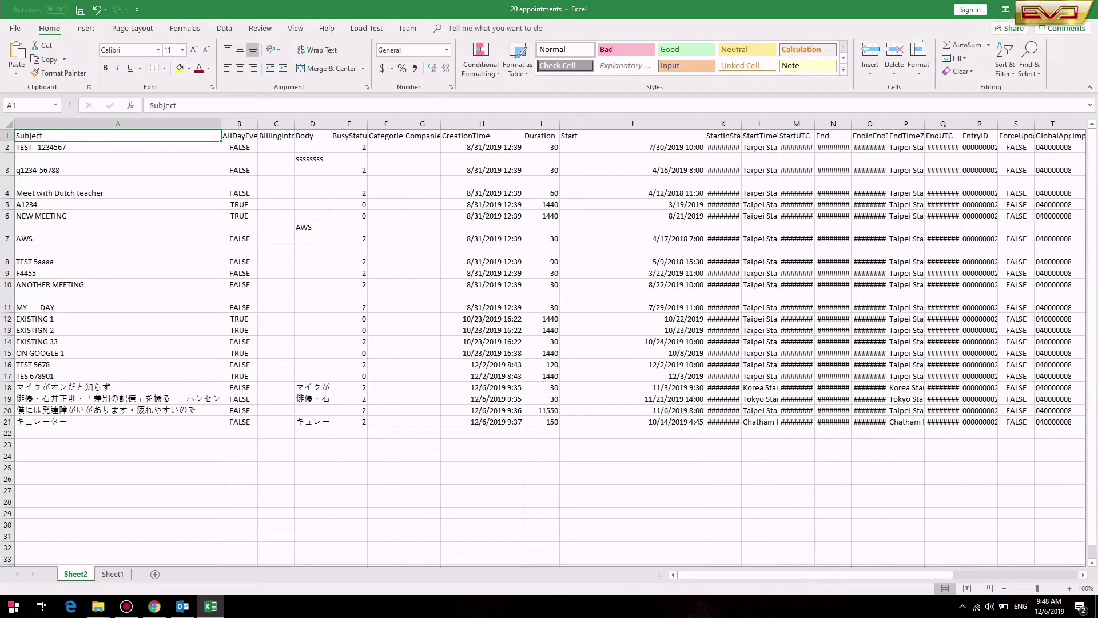
pyautogui.click(1084, 9)
pyautogui.click(546, 314)
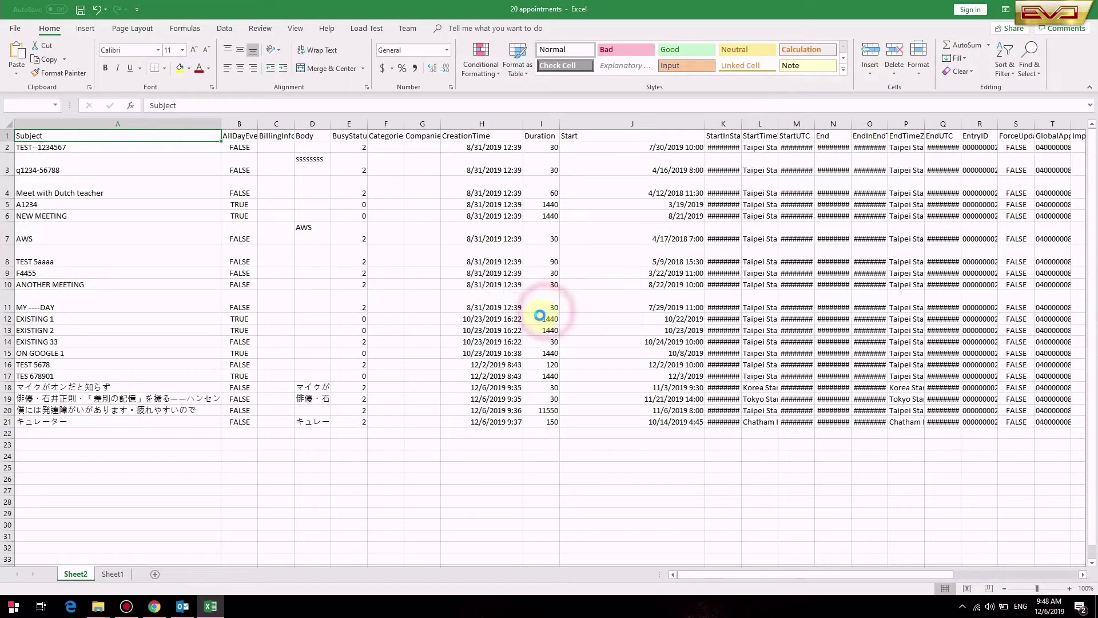
pyautogui.click(846, 113)
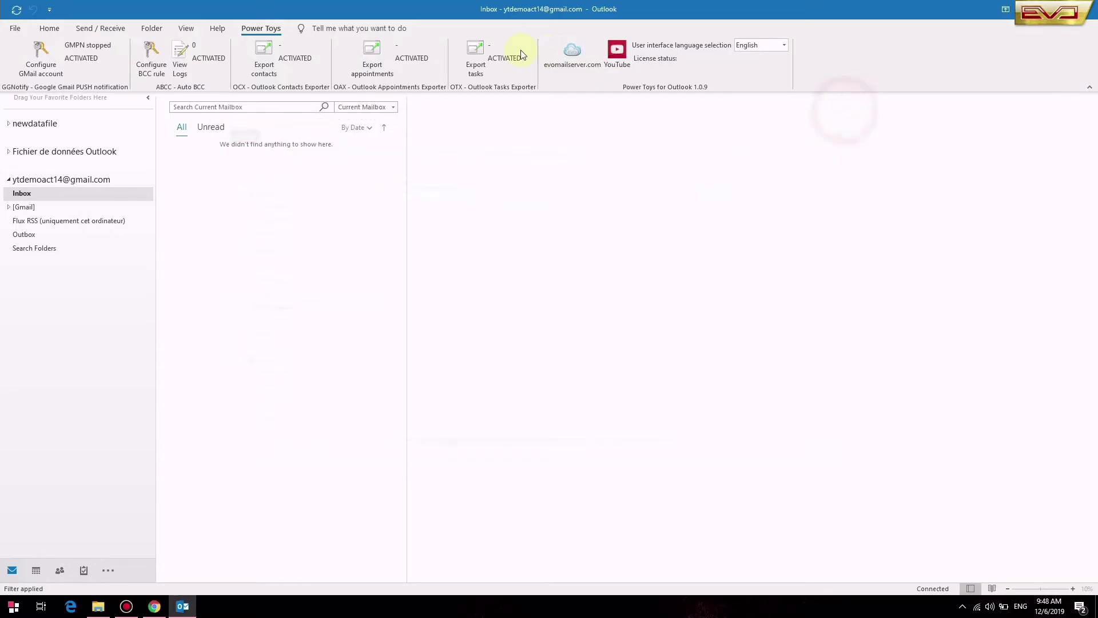
# - Export the appointments from newdatafile's Gmail calendars folder into one single vCalendar (Google Calendar; UTC; UTF8)
pyautogui.click(379, 57)
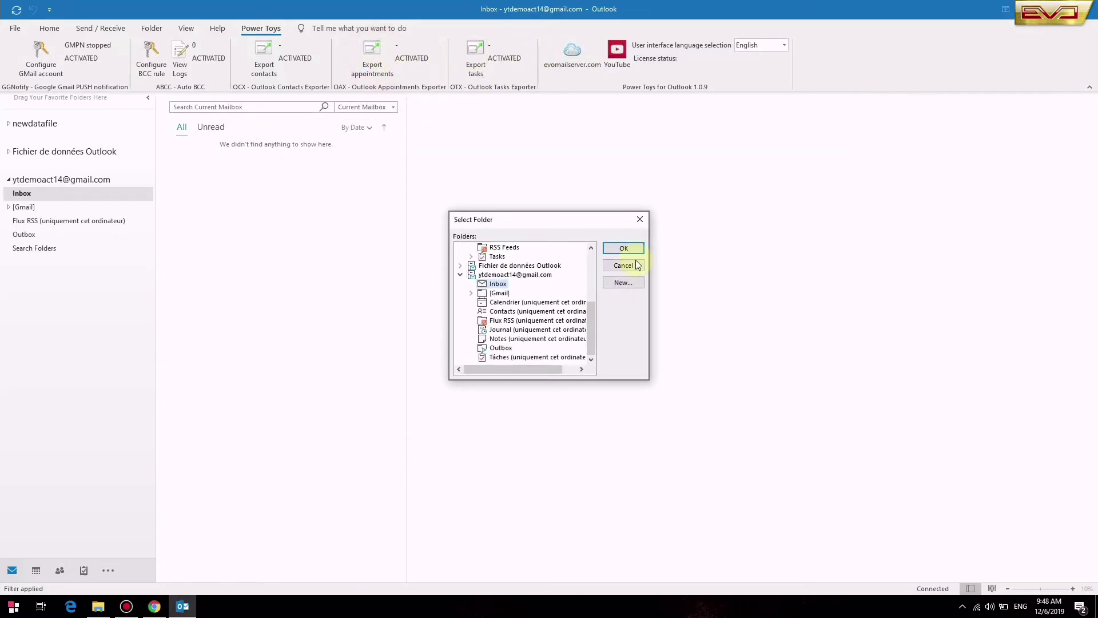
pyautogui.click(591, 261)
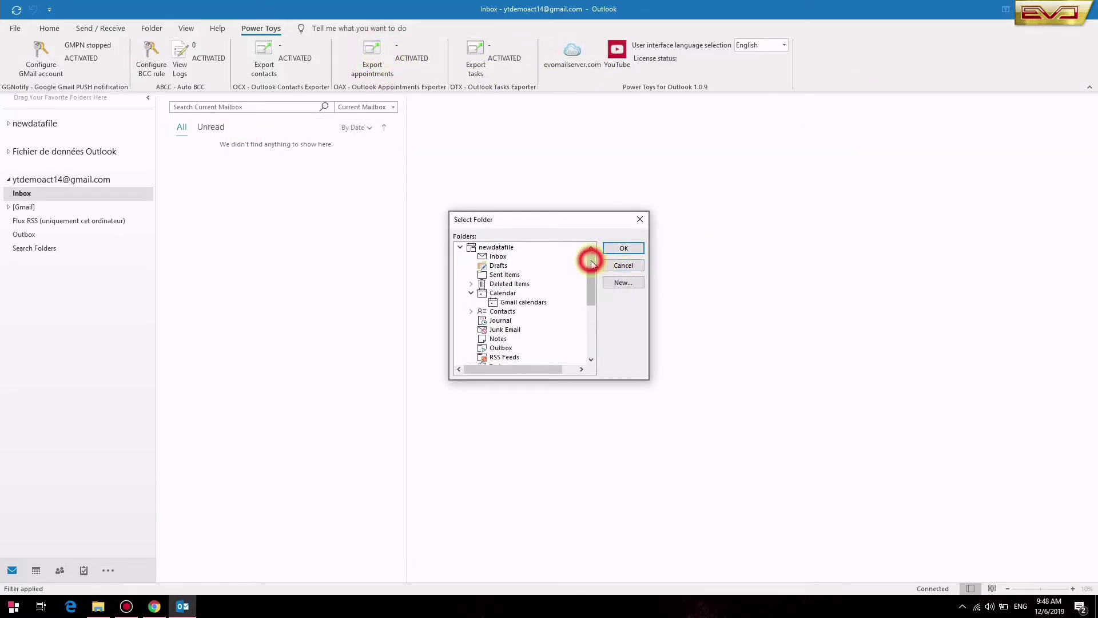
pyautogui.click(522, 301)
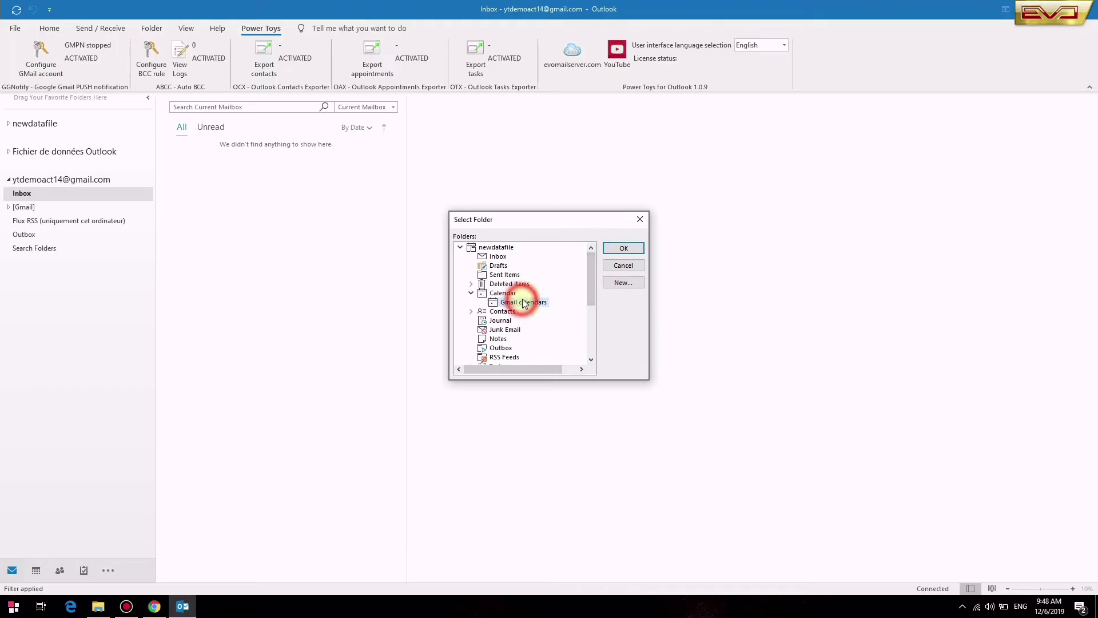
pyautogui.click(617, 251)
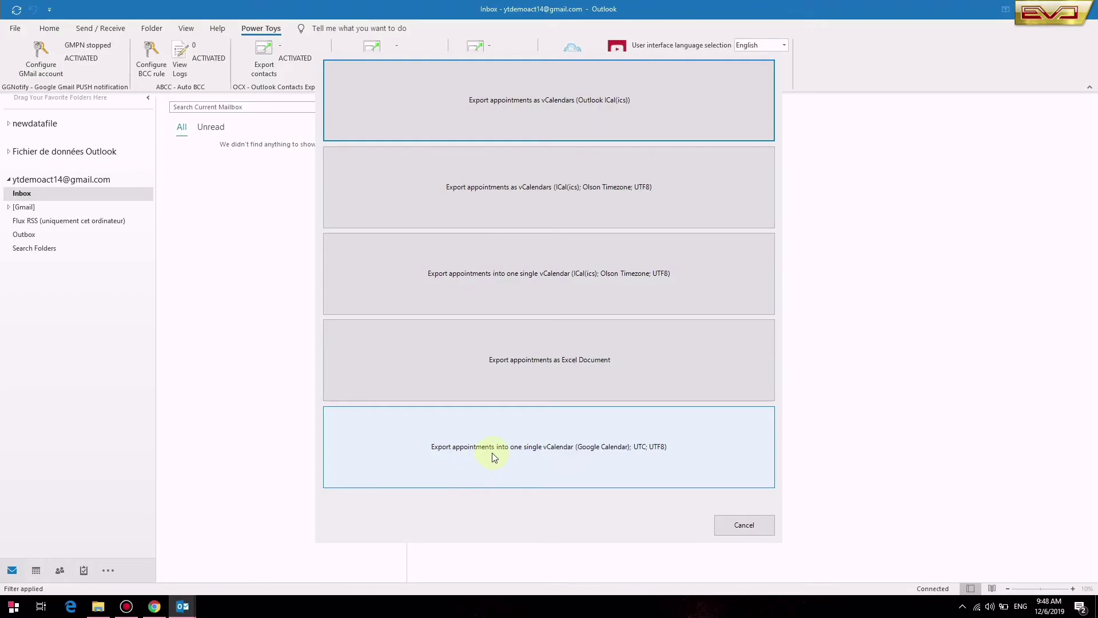
pyautogui.click(493, 452)
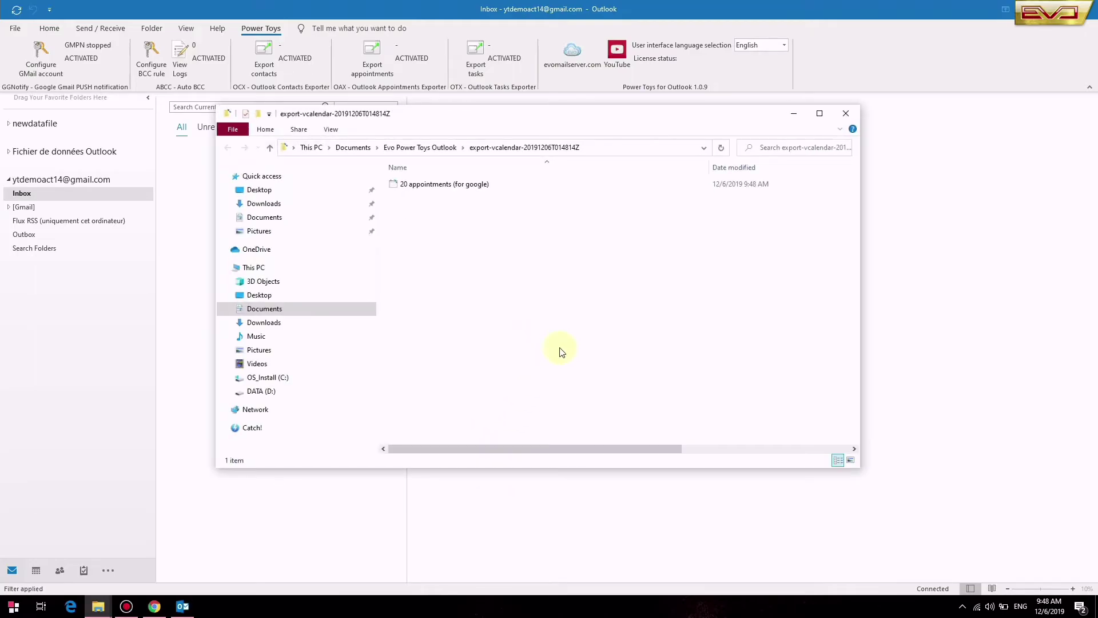
# - Look through the "20 appointments (for google)" file in Notepad++, close the editor and export folder, and minimize Outlook
pyautogui.click(487, 187)
pyautogui.rightClick(489, 187)
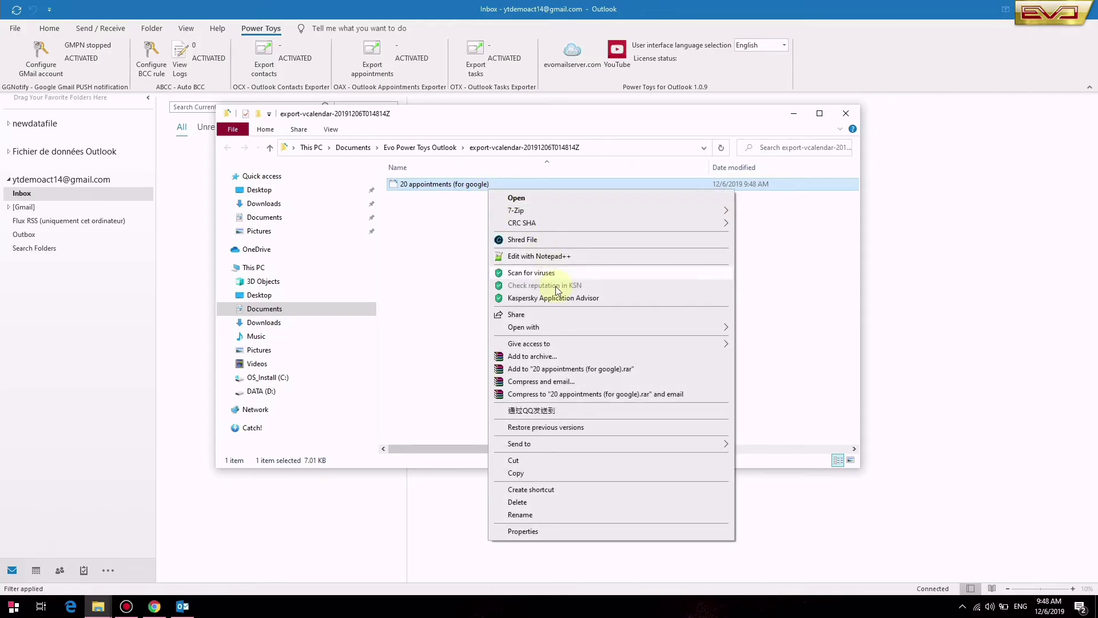
pyautogui.click(563, 258)
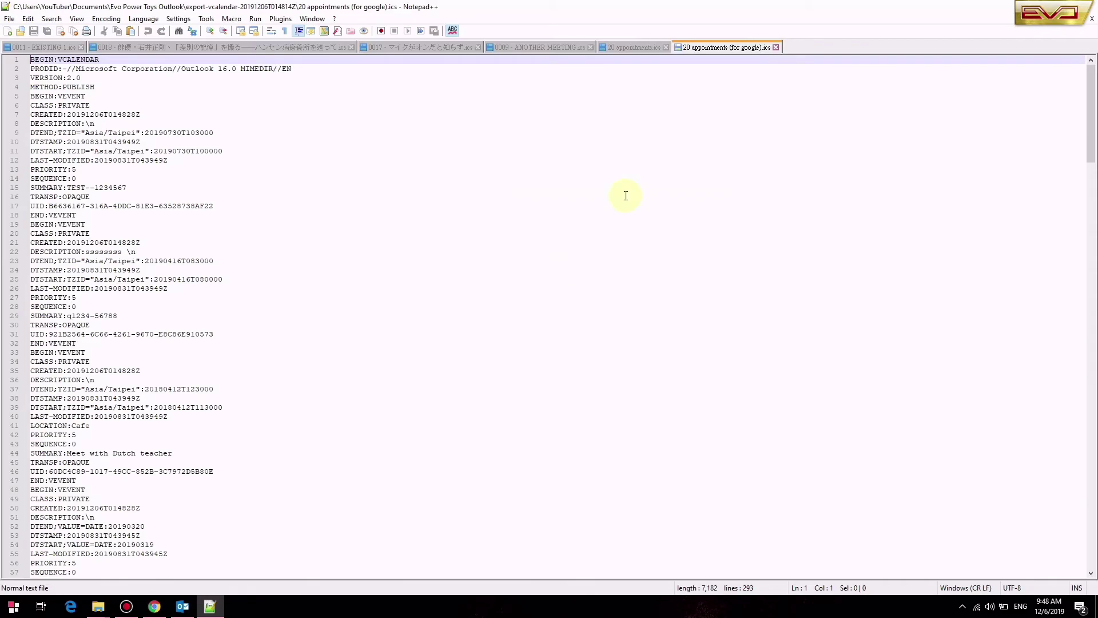
pyautogui.scroll(-18, 625, 196)
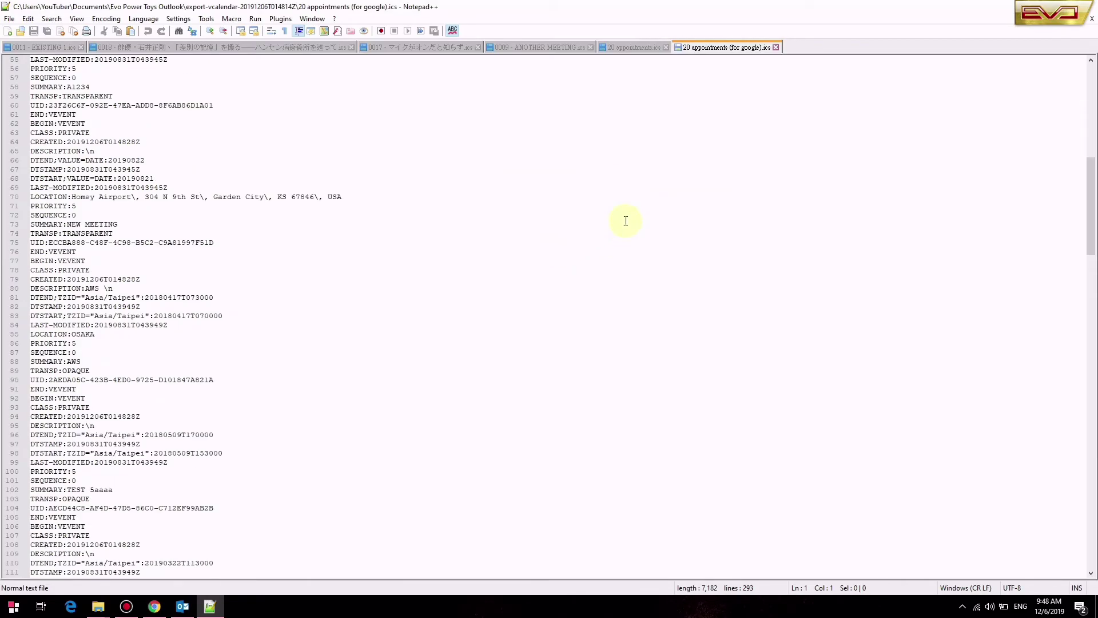
pyautogui.scroll(-7, 641, 219)
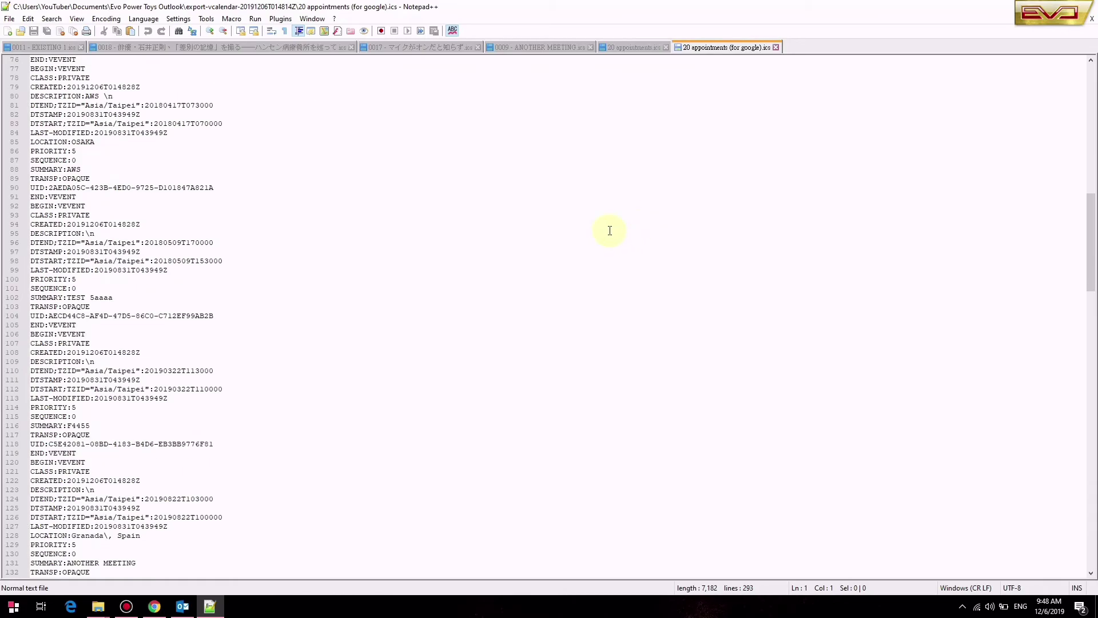
pyautogui.scroll(-9, 616, 226)
pyautogui.moveTo(1094, 245); pyautogui.dragTo(1091, 63)
pyautogui.click(1091, 5)
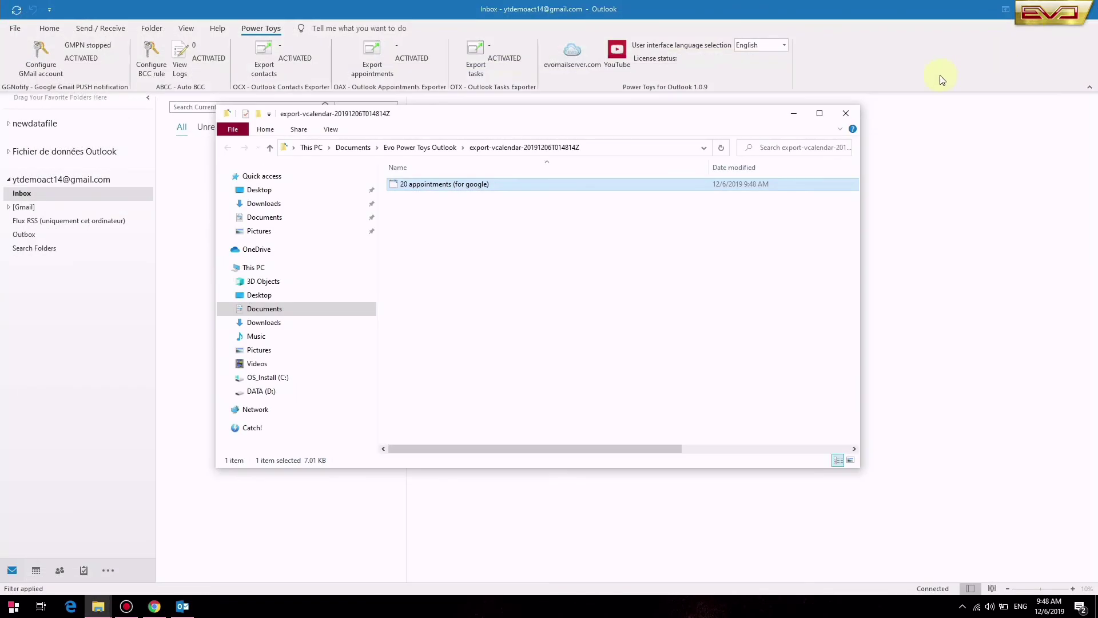
pyautogui.click(855, 113)
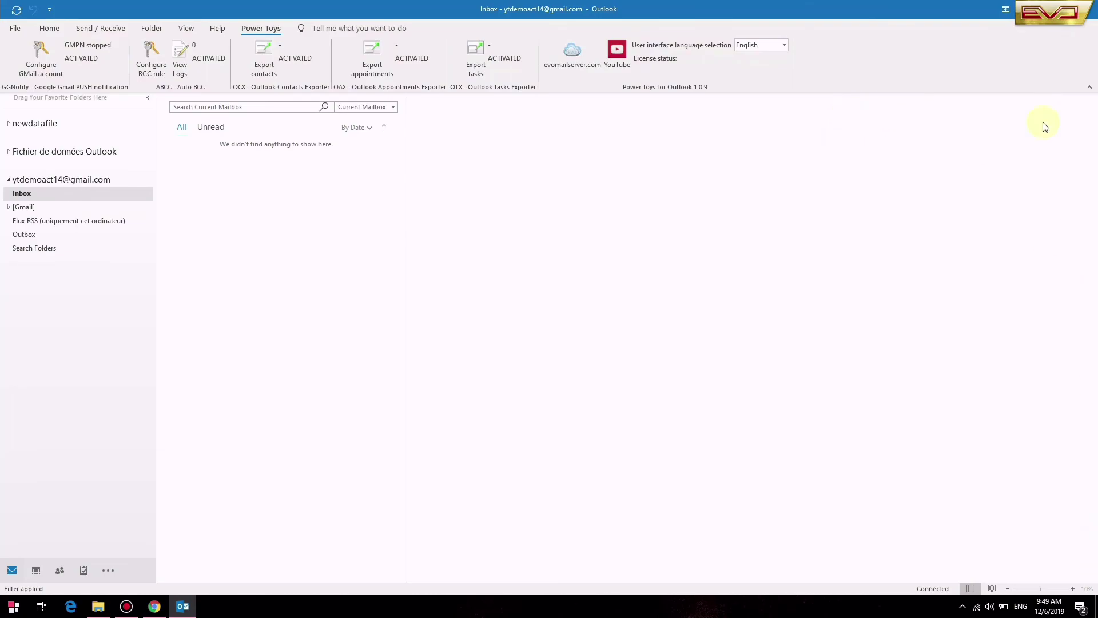
pyautogui.click(1043, 24)
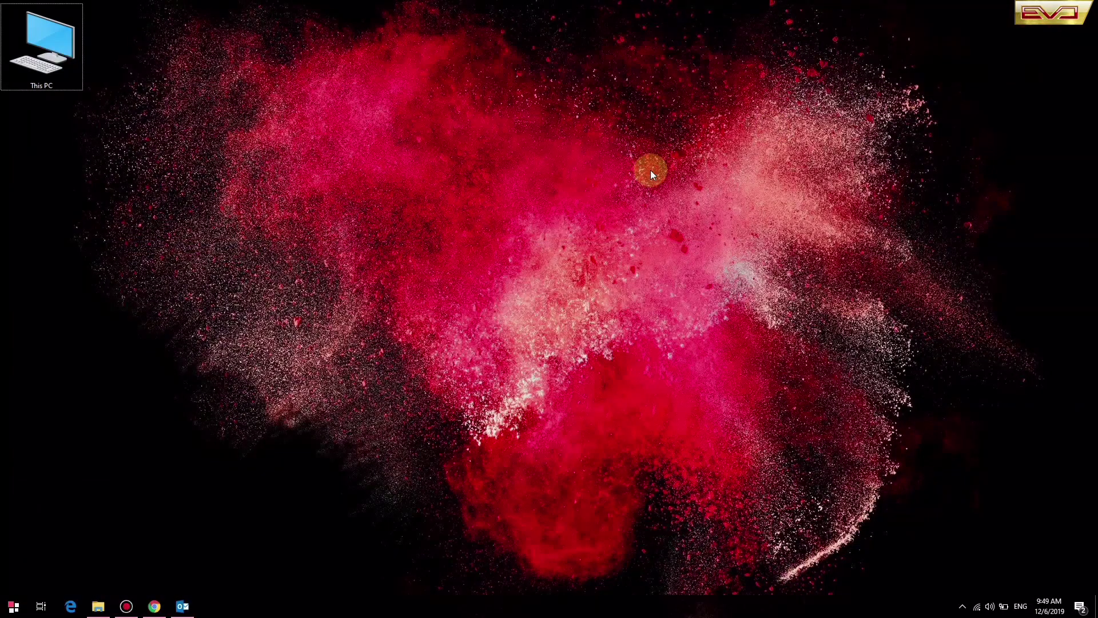